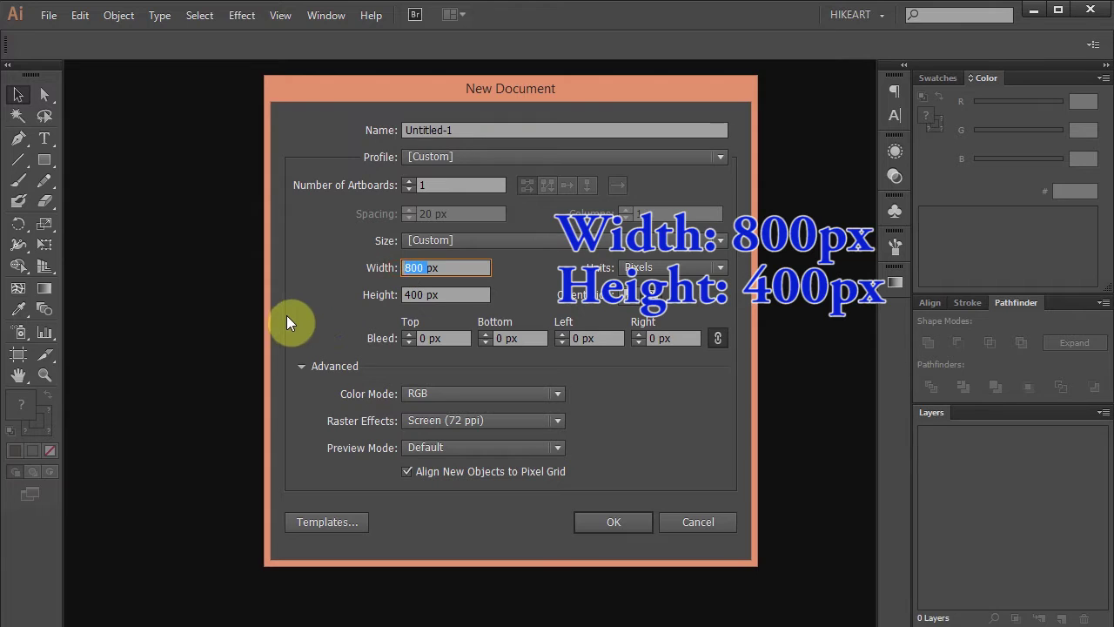
# Step: Create a new RGB document 800 px wide and 400 px high
pyautogui.press('Tab')
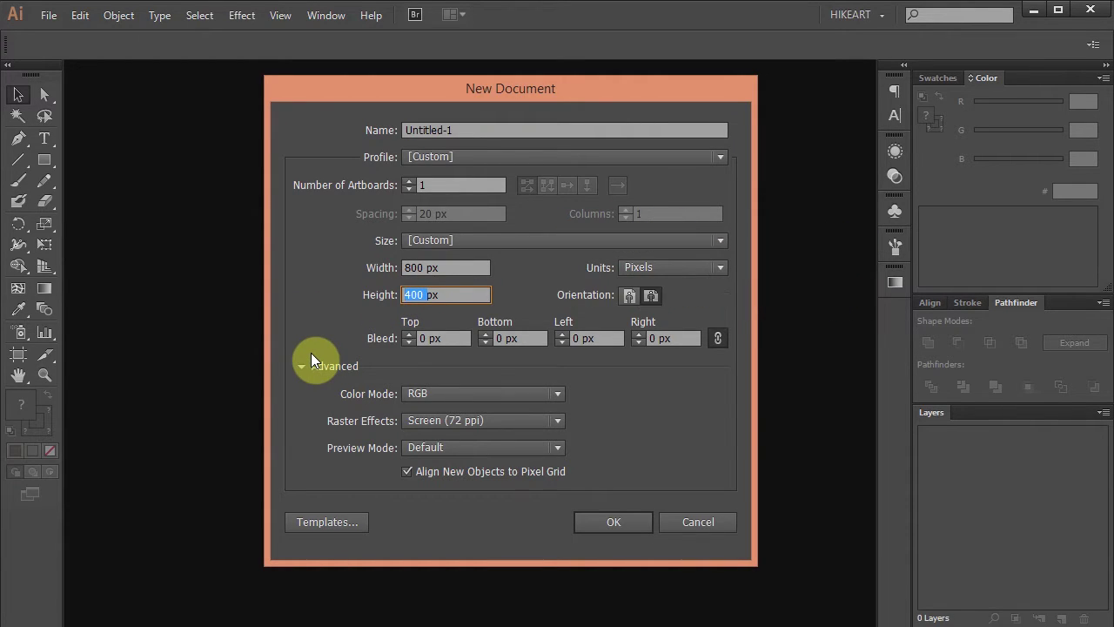
pyautogui.click(632, 525)
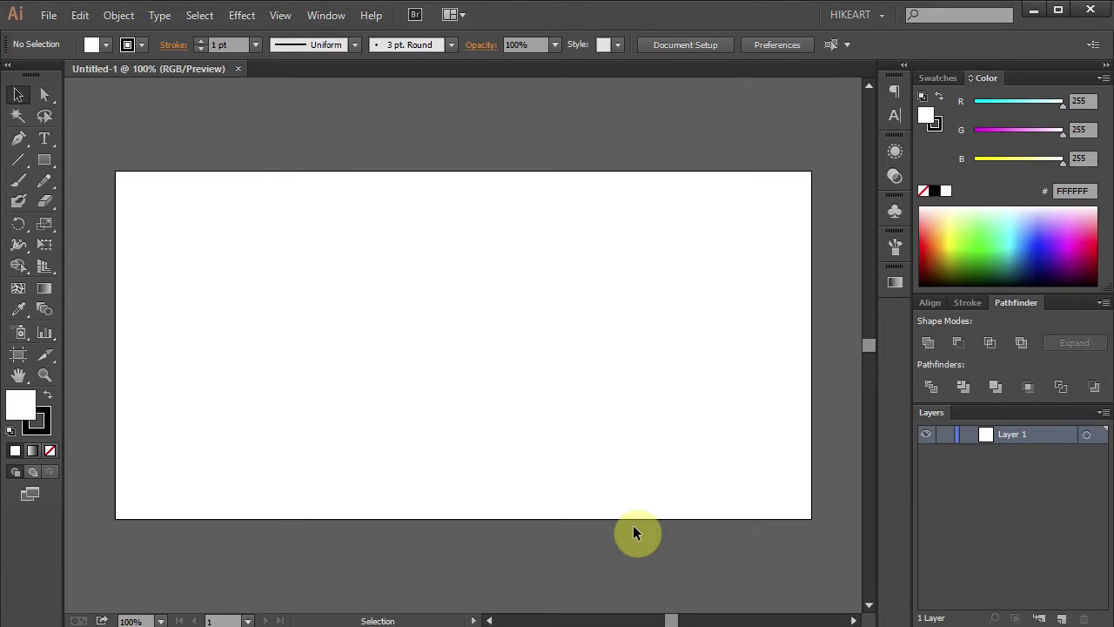
# Step: Set the stroke to none and the fill to the light blue 00B0F4
pyautogui.click(40, 430)
pyautogui.click(53, 450)
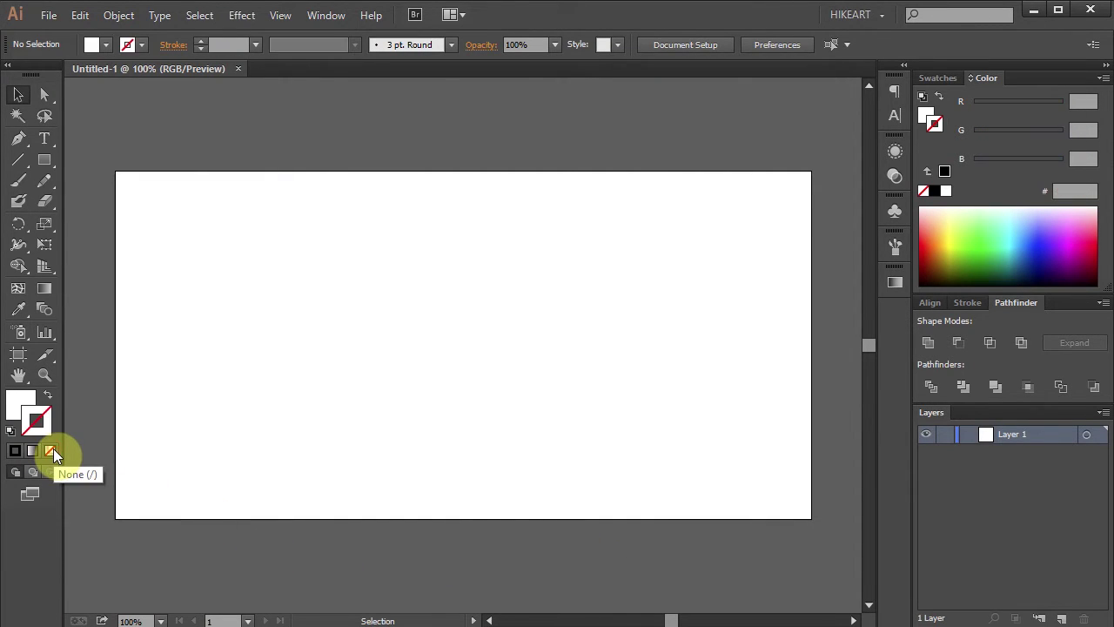
pyautogui.click(15, 402)
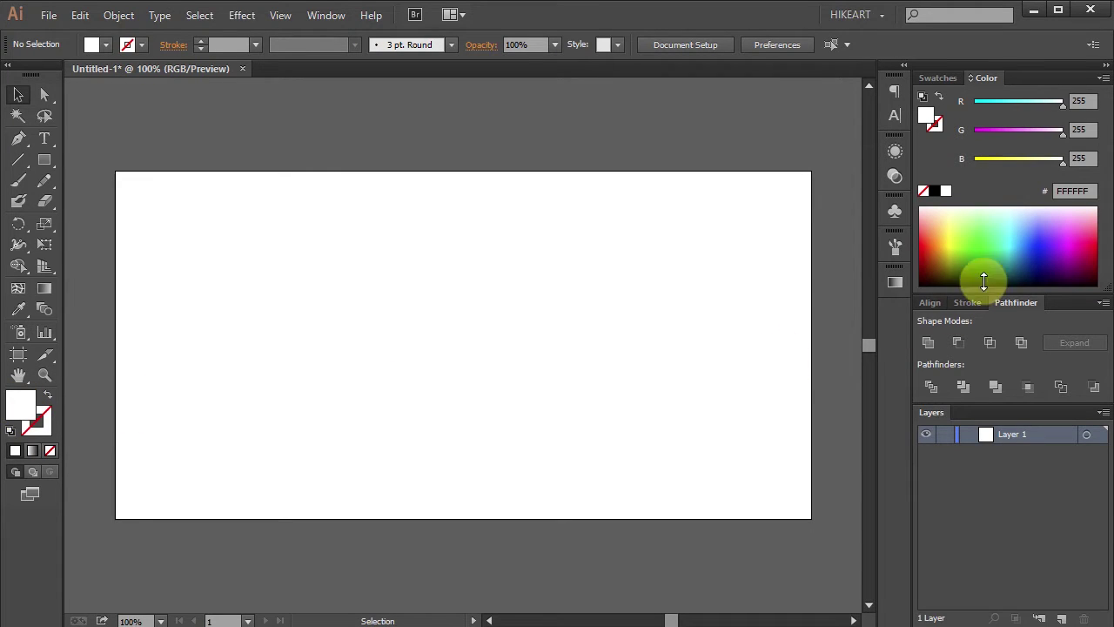
pyautogui.click(1022, 240)
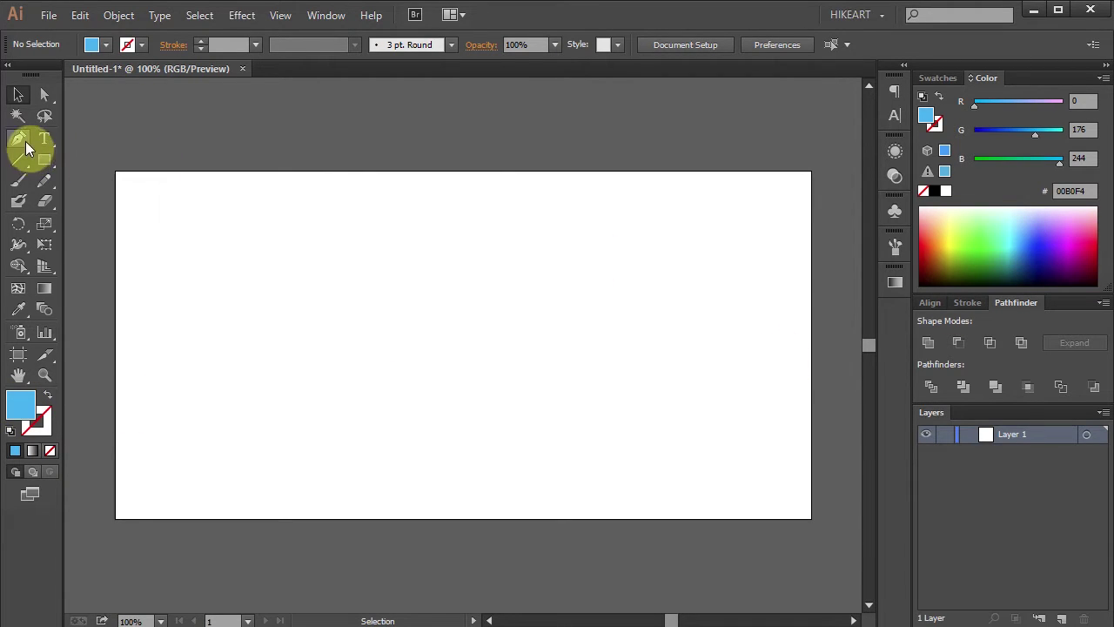
# Step: With the Pen tool, draw straight edges from about 0, 222 px through both top artboard corners to about 800, 278 px on the right edge
pyautogui.click(19, 140)
pyautogui.click(19, 140)
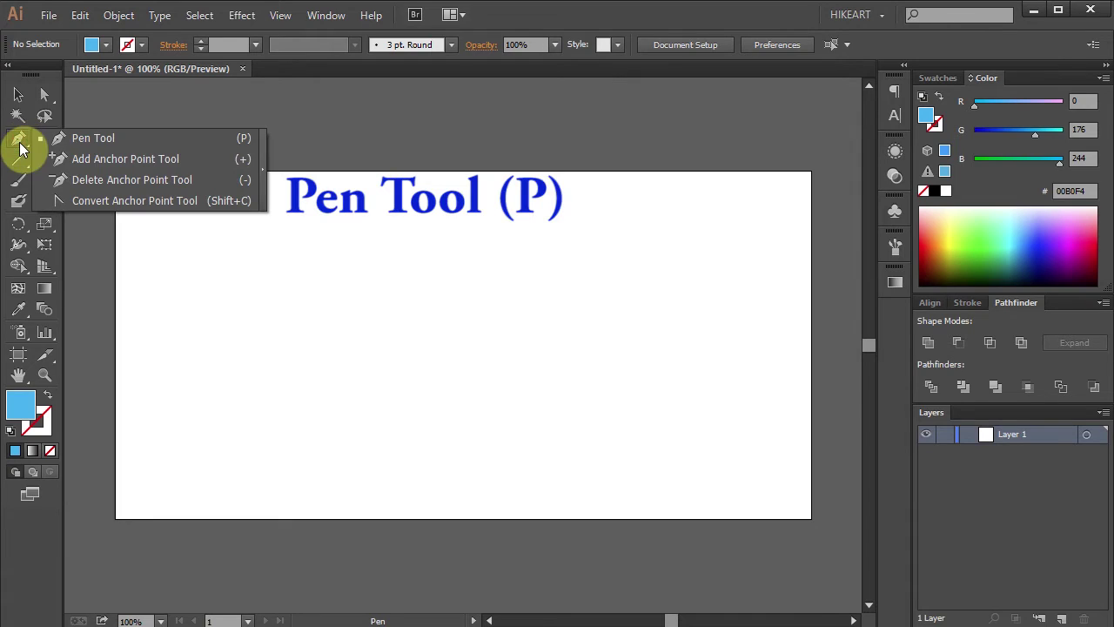
pyautogui.click(51, 137)
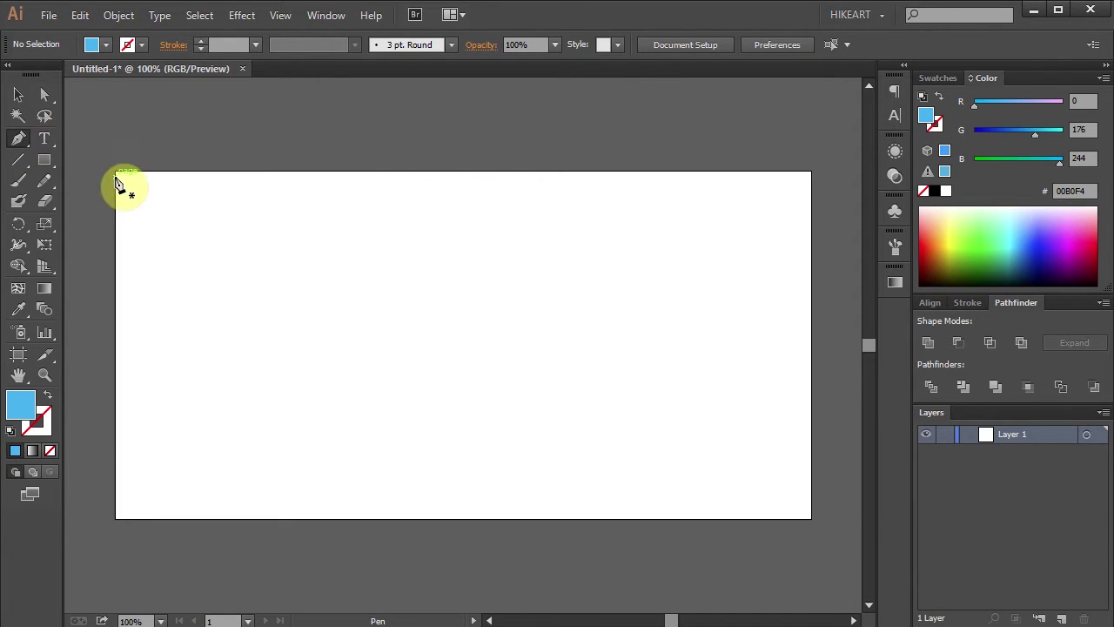
pyautogui.click(117, 369)
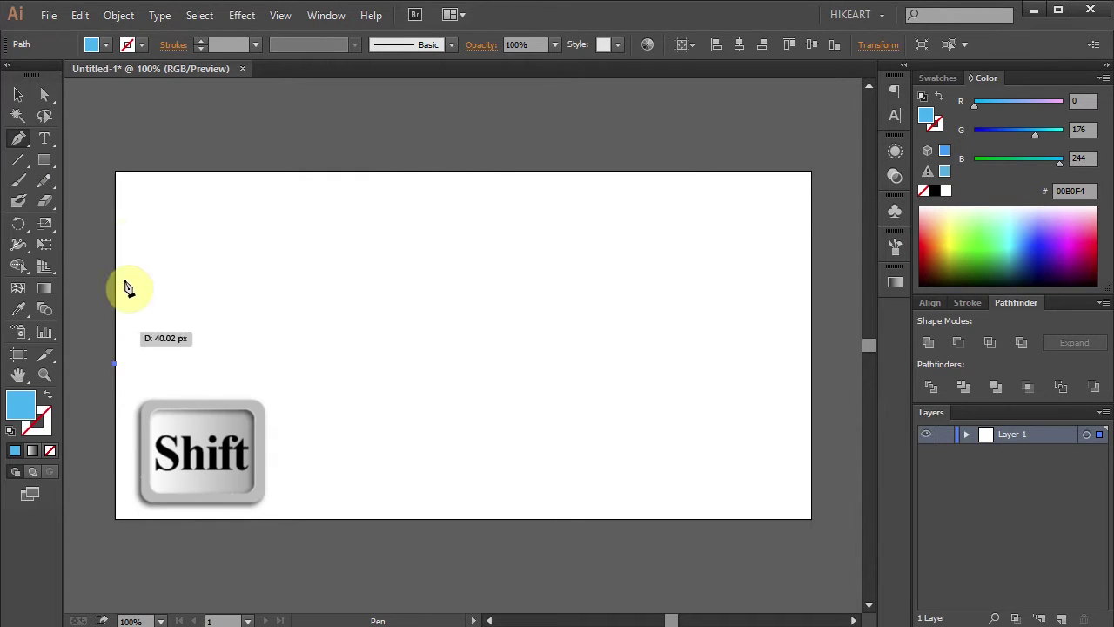
pyautogui.keyDown('shift'); pyautogui.click(117, 174); pyautogui.keyUp('shift')
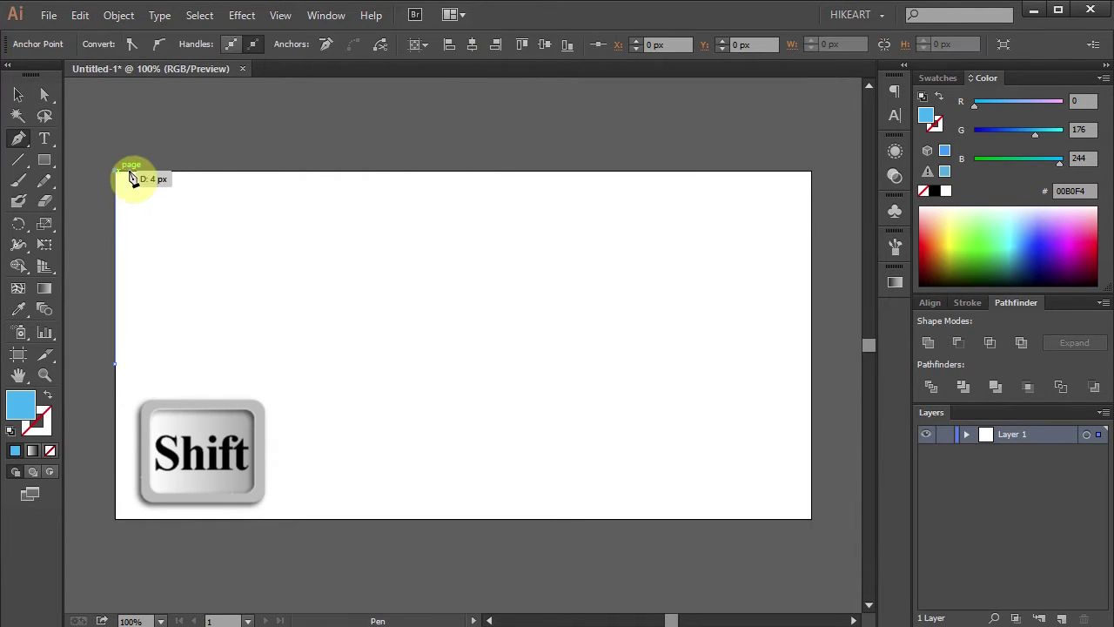
pyautogui.keyDown('shift'); pyautogui.click(812, 174); pyautogui.keyUp('shift')
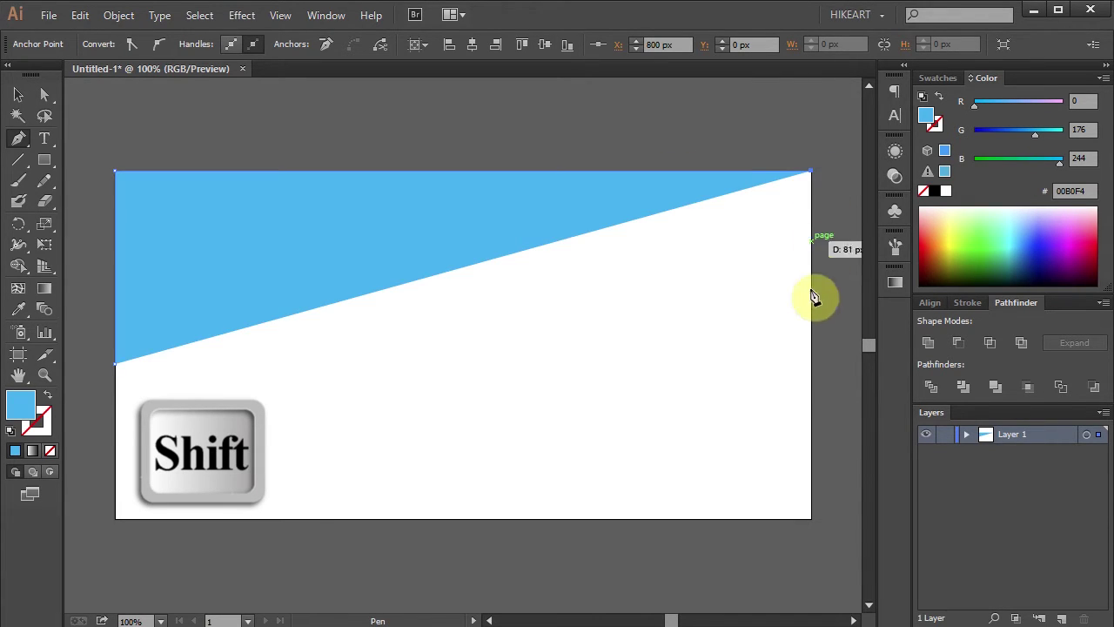
pyautogui.keyDown('shift'); pyautogui.click(811, 413); pyautogui.keyUp('shift')
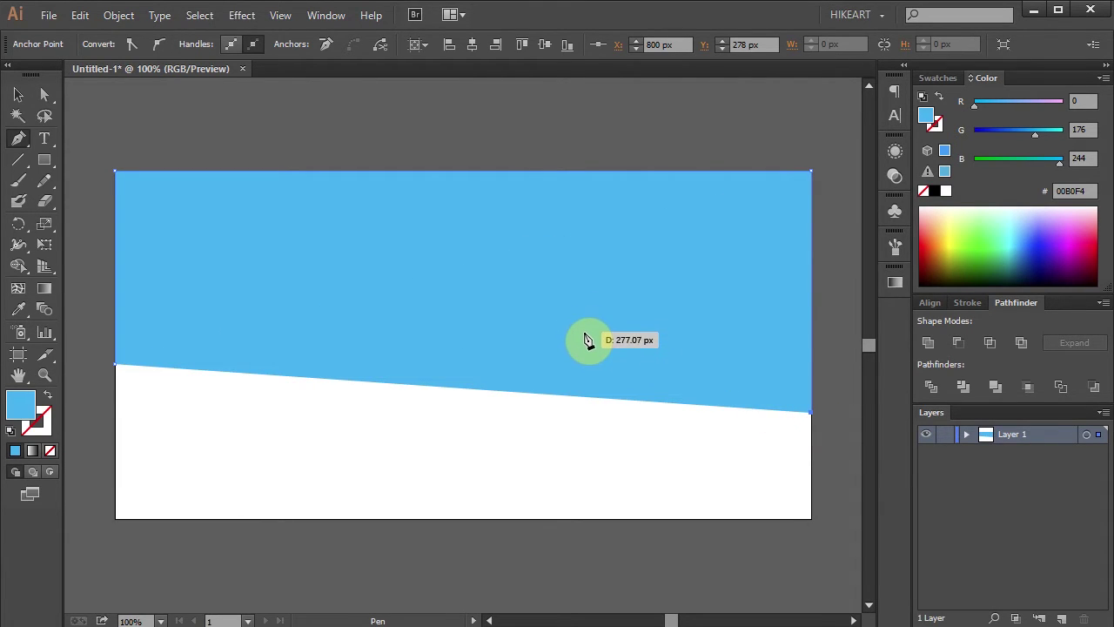
# Step: Close the shape with a wavy lower edge, curving over a crest at about 549, 188 px and through a trough left of center
pyautogui.moveTo(592, 335); pyautogui.dragTo(461, 336)
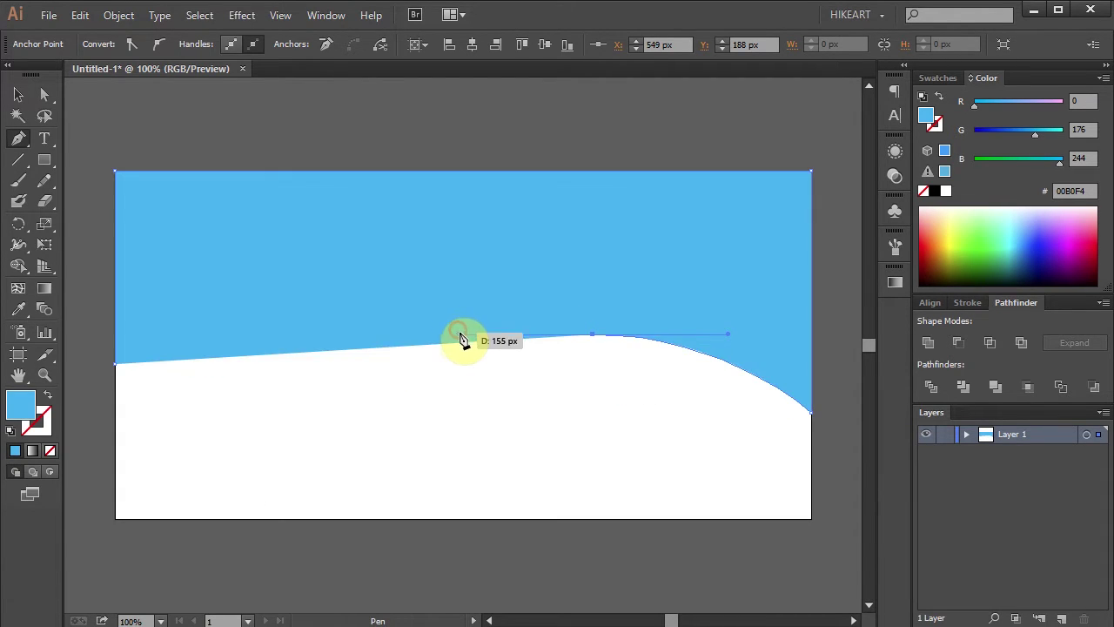
pyautogui.click(330, 385)
pyautogui.moveTo(329, 385); pyautogui.dragTo(215, 385)
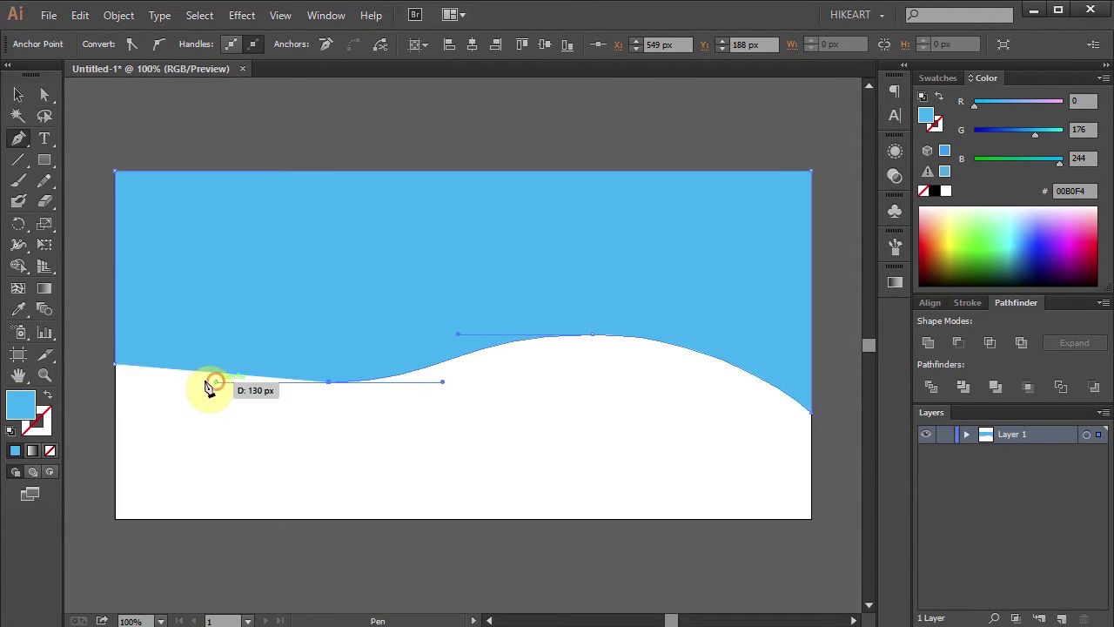
pyautogui.click(115, 364)
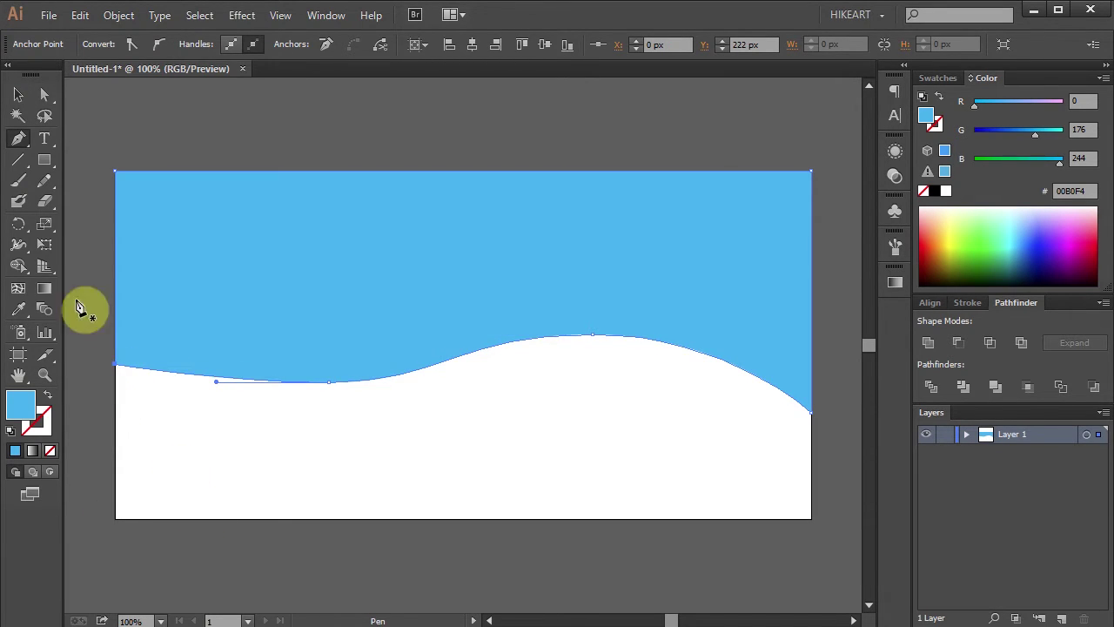
# Step: Raise the wave shape's lower-left anchor point to Y 189 px with Direct Selection, then deselect the shape
pyautogui.click(44, 94)
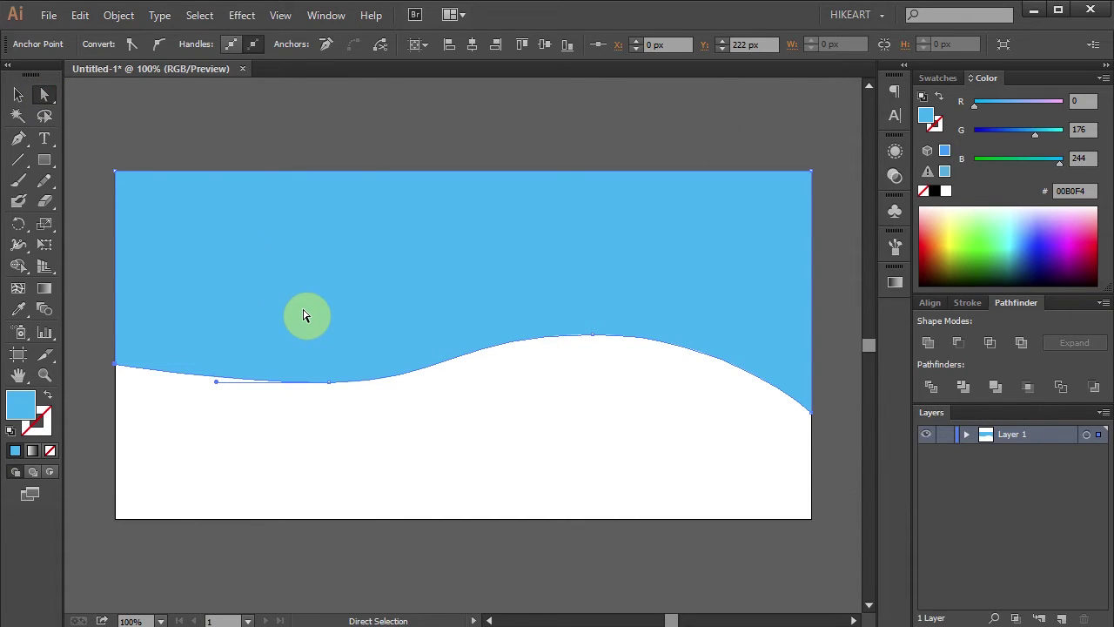
pyautogui.moveTo(115, 365); pyautogui.dragTo(115, 366)
pyautogui.click(115, 366)
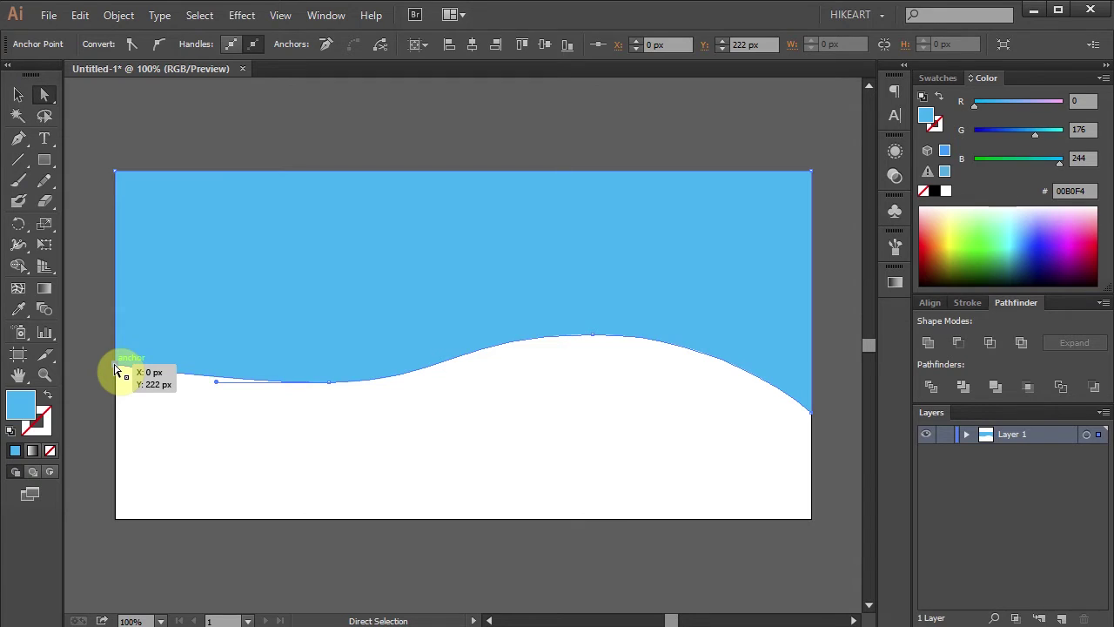
pyautogui.press('Up')
pyautogui.press('Up')
pyautogui.press('Up')
pyautogui.press('Up')
pyautogui.press('Up')
pyautogui.press('Up')
pyautogui.press('Up')
pyautogui.press('Up')
pyautogui.press('Up')
pyautogui.press('Up')
pyautogui.press('Up')
pyautogui.press('Up')
pyautogui.press('Up')
pyautogui.press('Up')
pyautogui.press('Up')
pyautogui.press('Up')
pyautogui.press('Up')
pyautogui.press('Up')
pyautogui.press('Up')
pyautogui.press('Up')
pyautogui.press('Up')
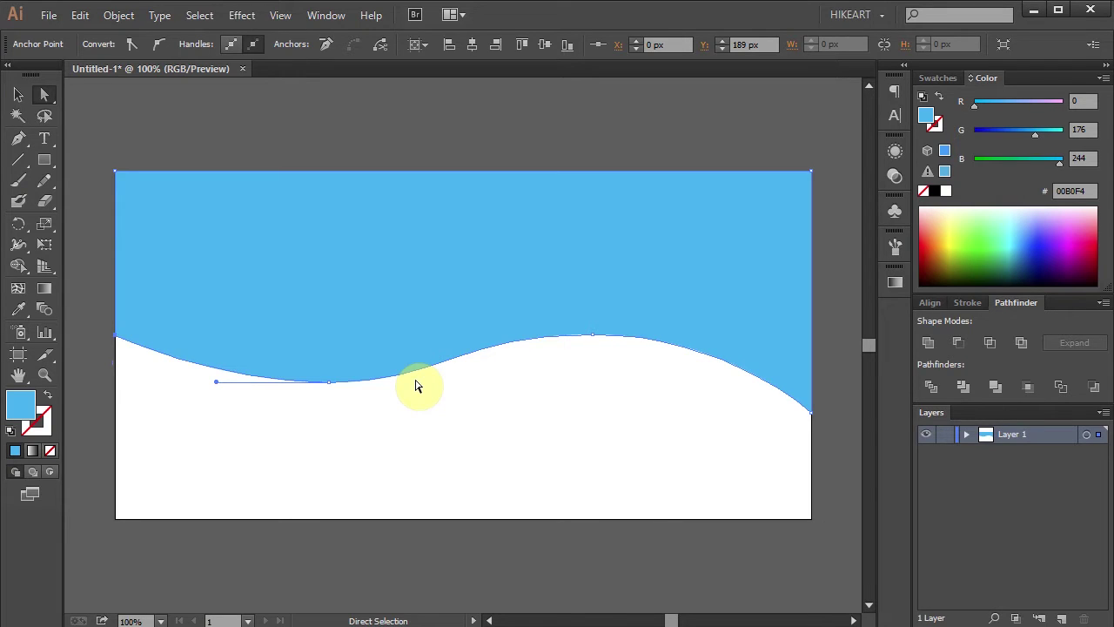
pyautogui.click(543, 399)
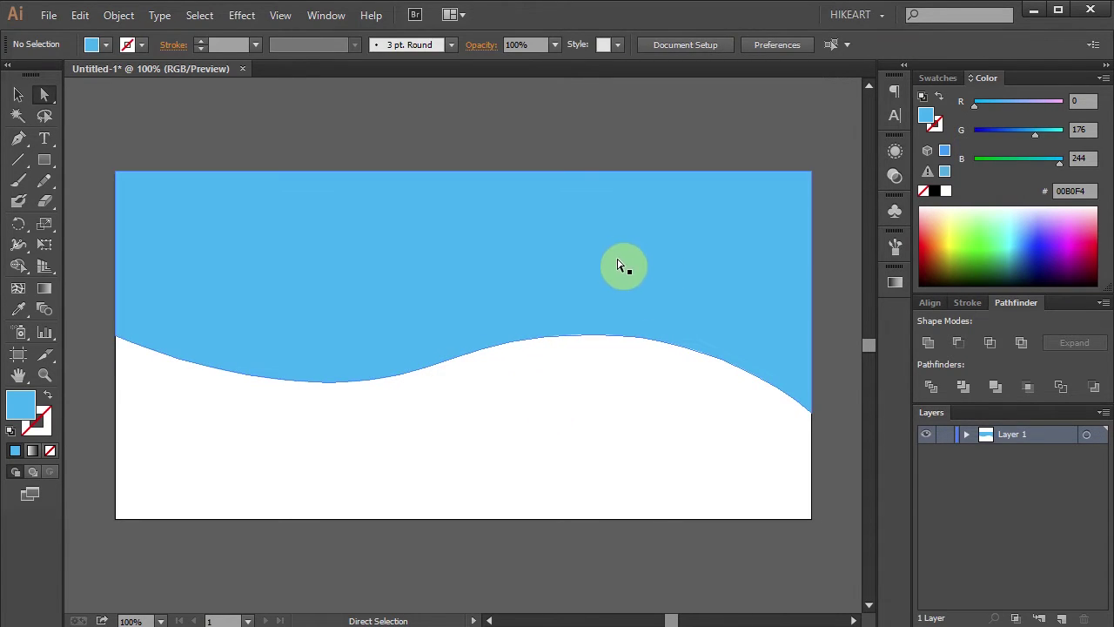
# Step: Duplicate the wave shape in place in front and recolor the copy to 0092F4
pyautogui.press('v')
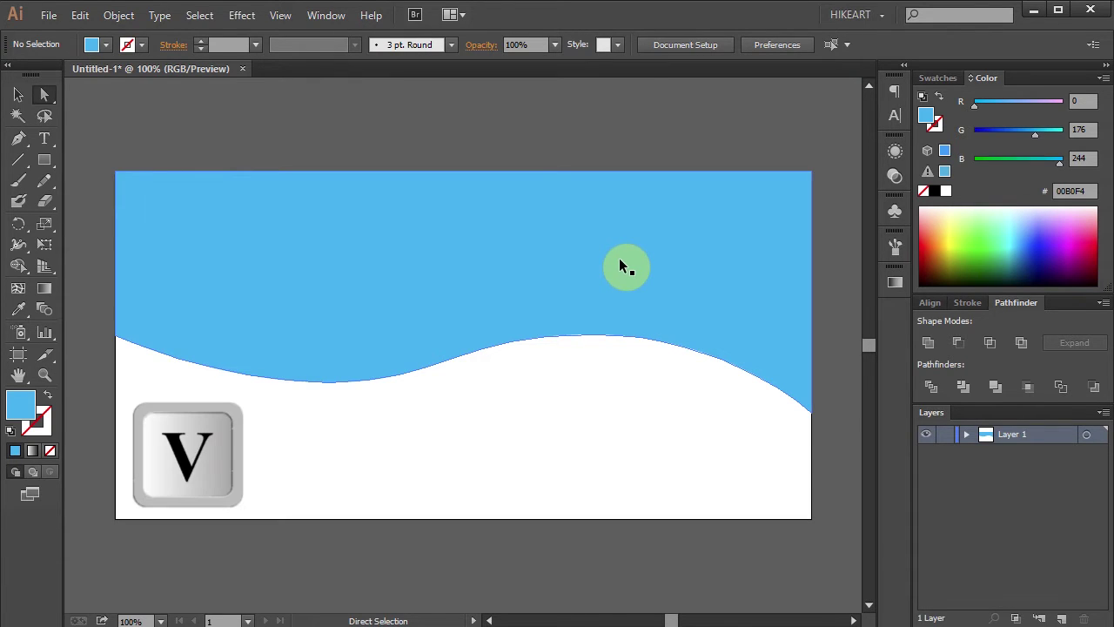
pyautogui.click(632, 270)
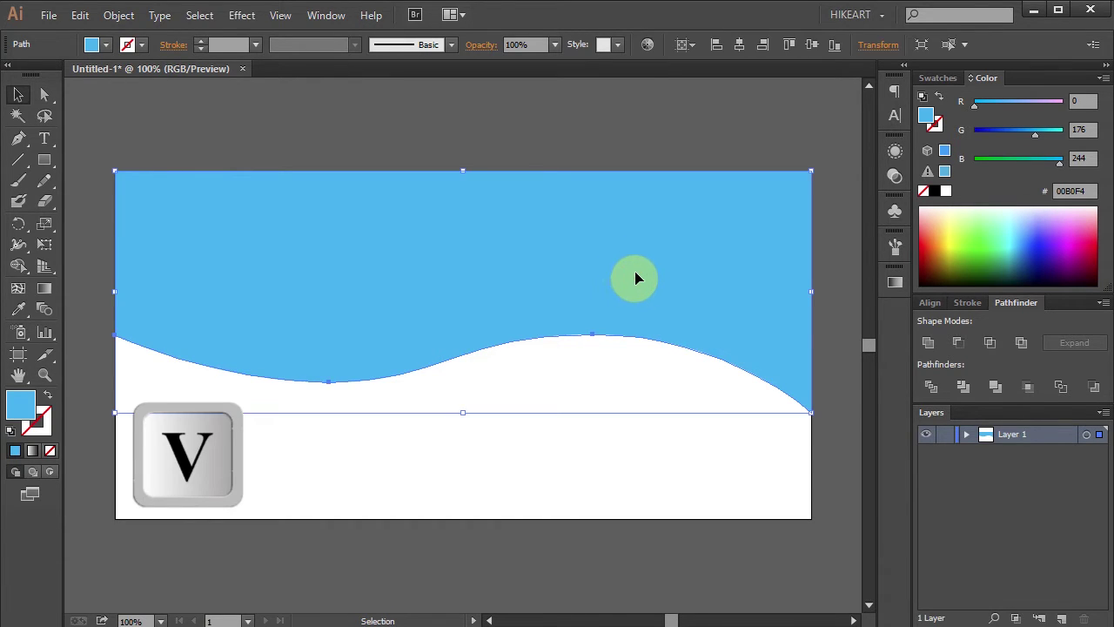
pyautogui.hotkey('ctrl', 'c')
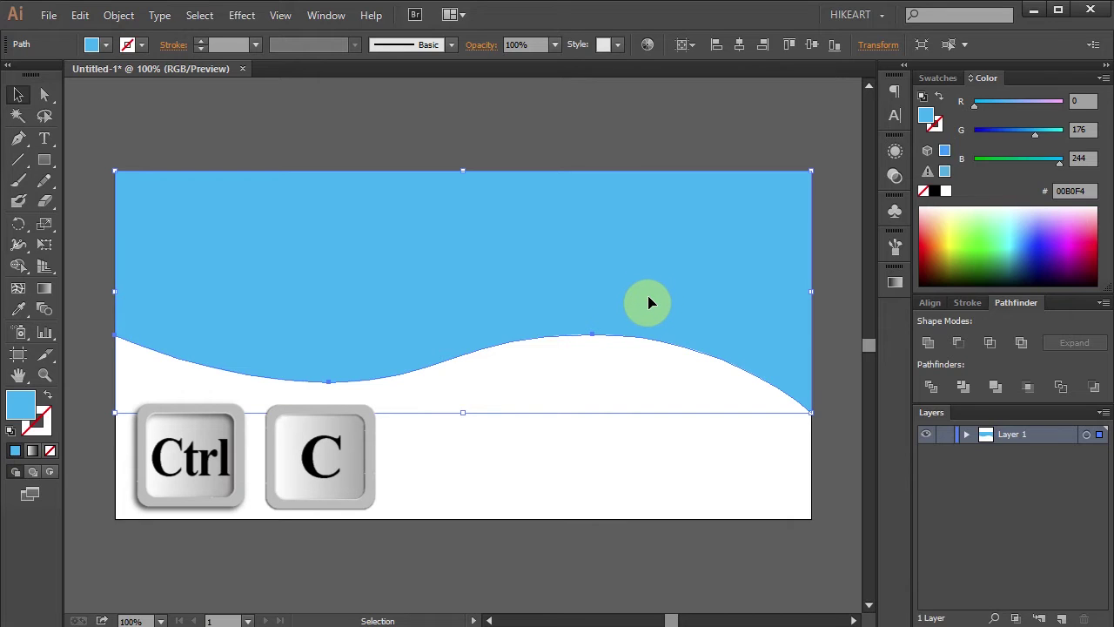
pyautogui.hotkey('ctrl', 'f')
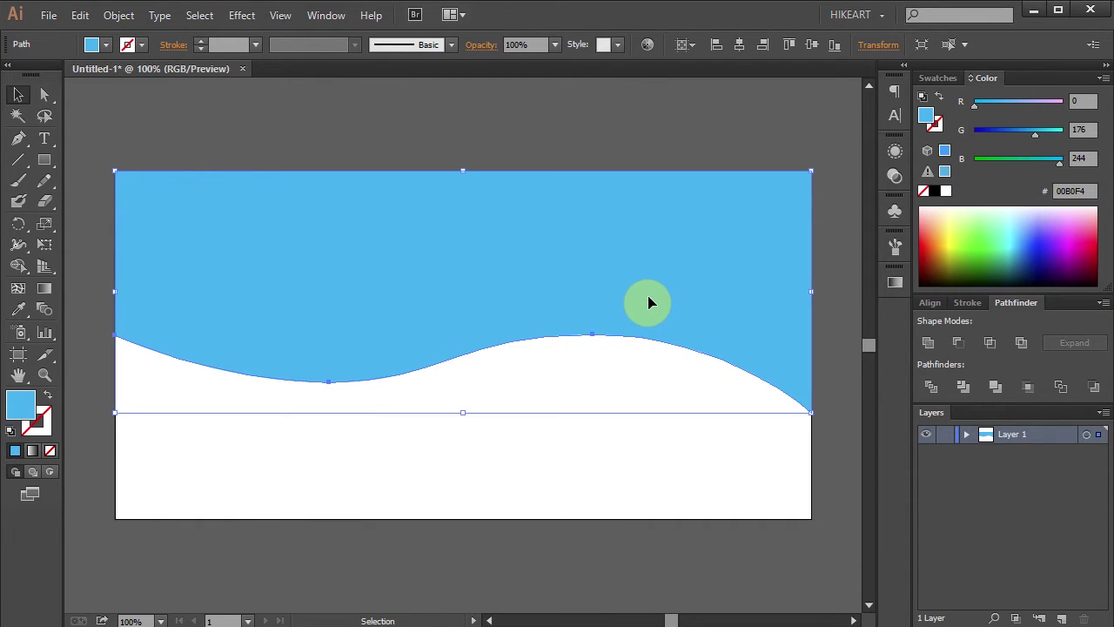
pyautogui.click(1025, 131)
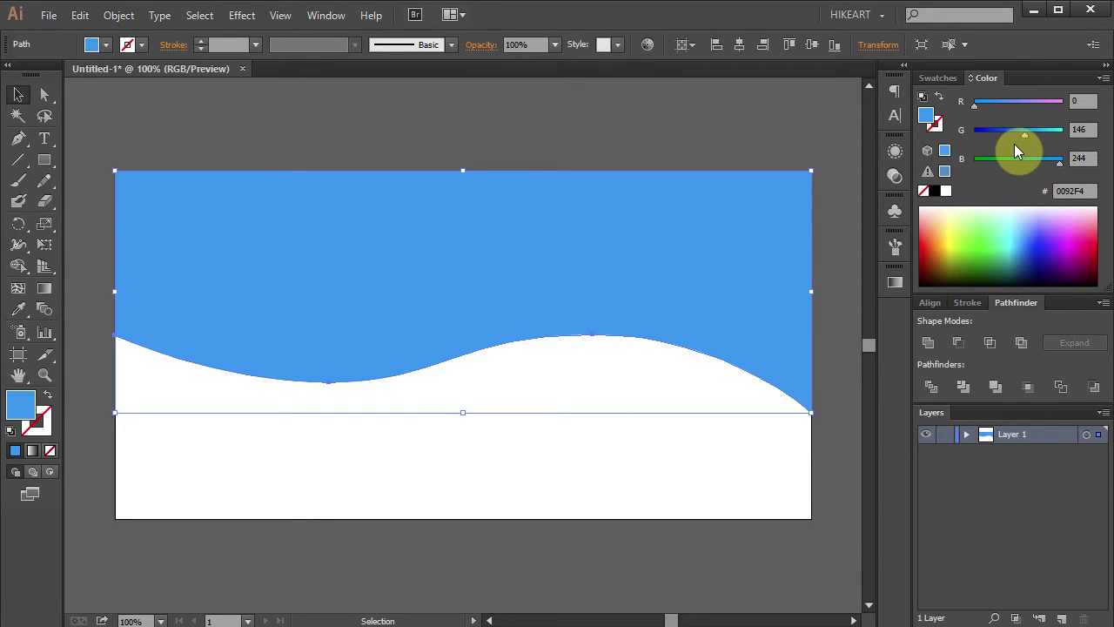
# Step: Select the front wave path in Layer 1 and nudge it up to expose a thin lighter blue band along the wave
pyautogui.click(966, 433)
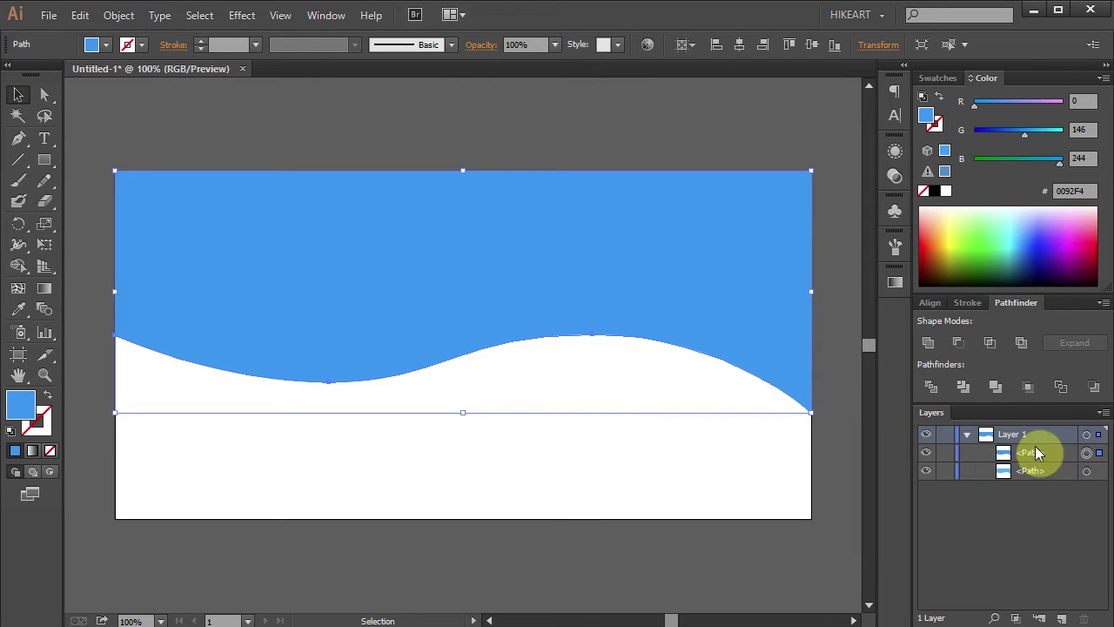
pyautogui.click(1085, 453)
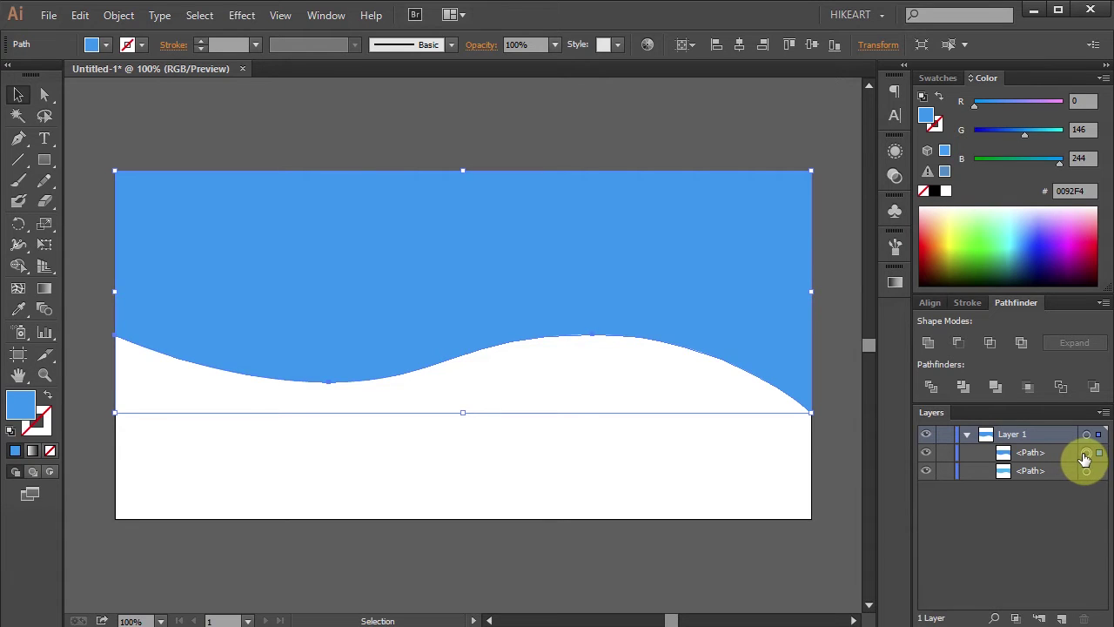
pyautogui.click(1064, 450)
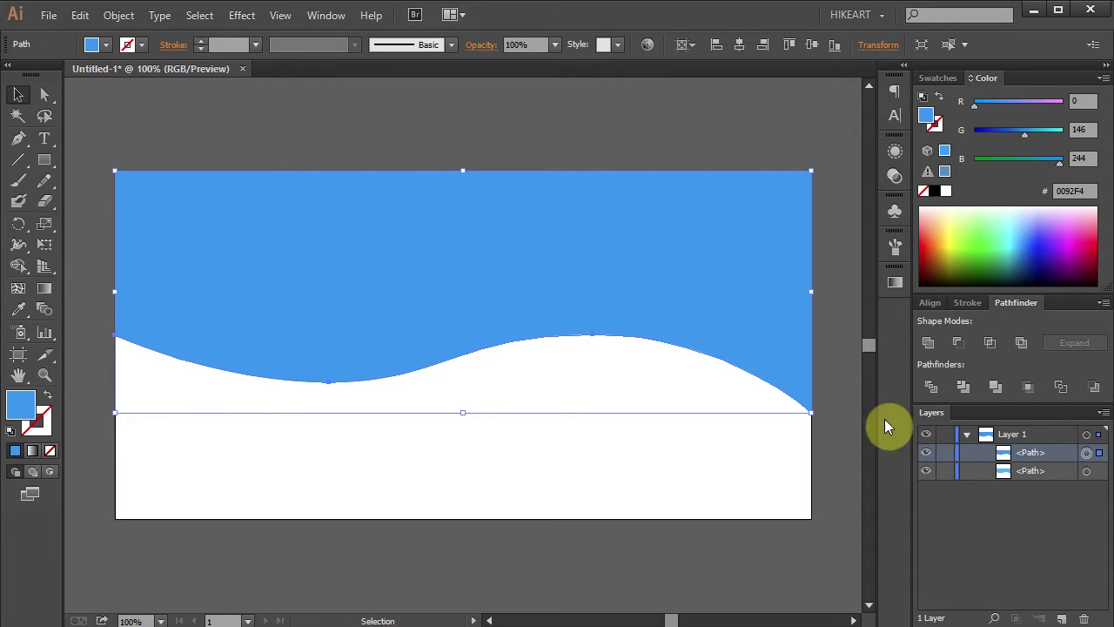
pyautogui.press('Up')
pyautogui.press('Up')
pyautogui.press('Up')
pyautogui.press('Up')
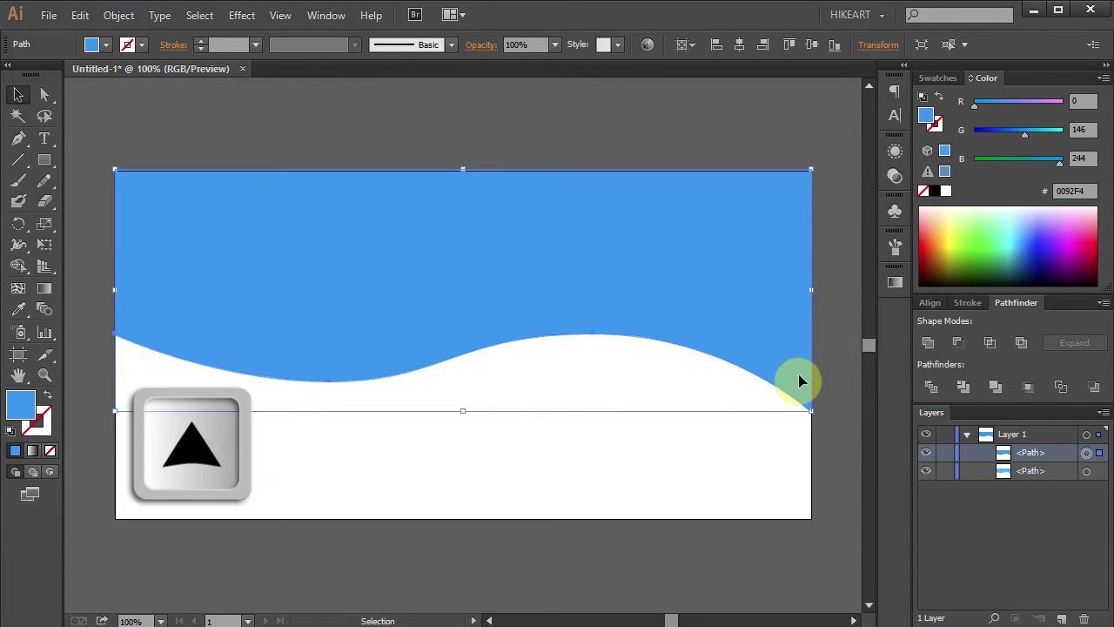
pyautogui.press('Up')
pyautogui.press('Up')
pyautogui.press('Up')
pyautogui.press('Up')
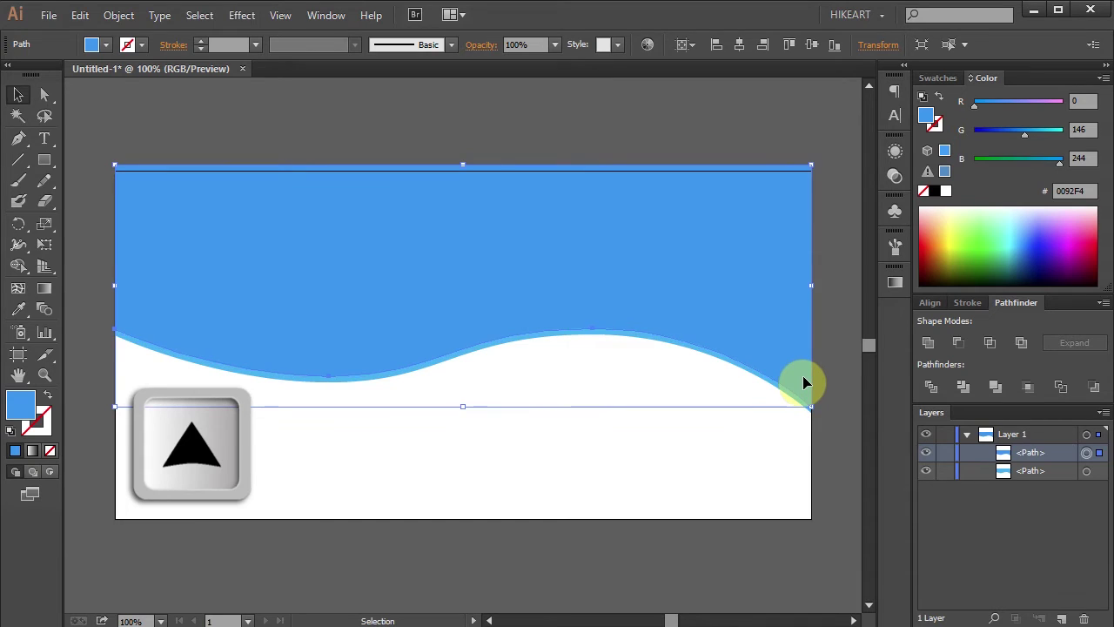
pyautogui.press('Up')
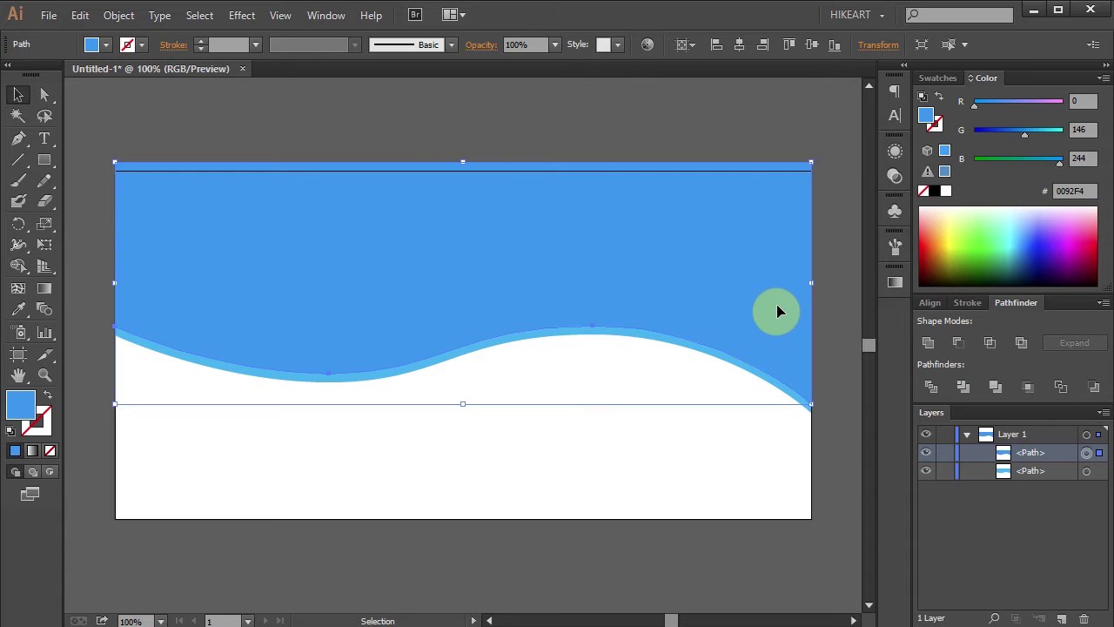
# Step: Duplicate the raised wave path in place in front and recolor the new copy to 0077F4
pyautogui.hotkey('ctrl', 'c')
pyautogui.hotkey('ctrl', 'f')
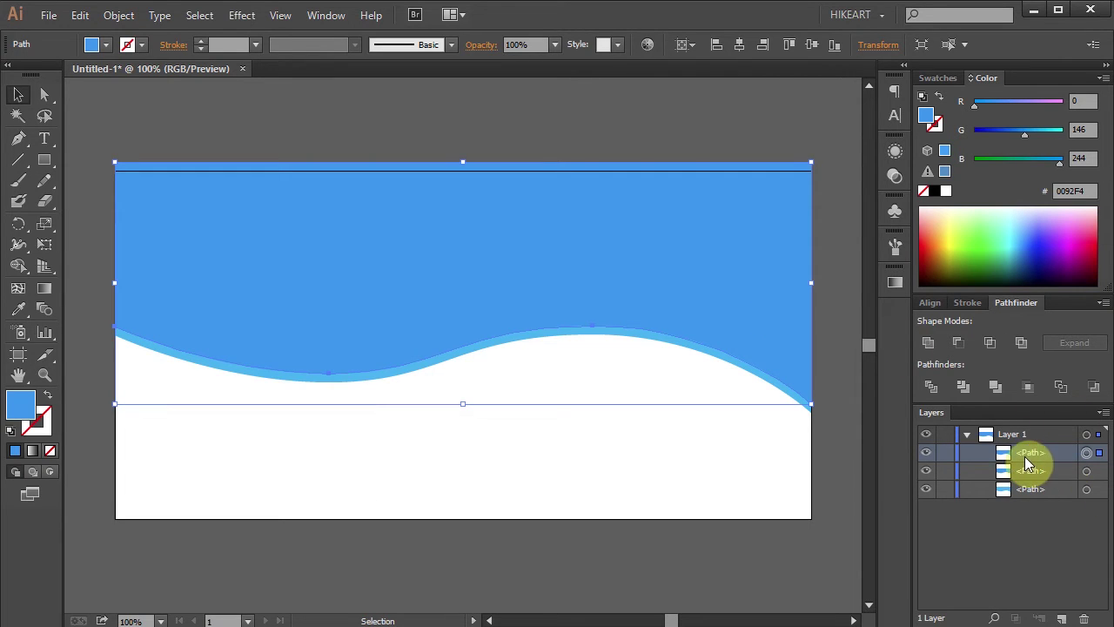
pyautogui.click(1016, 129)
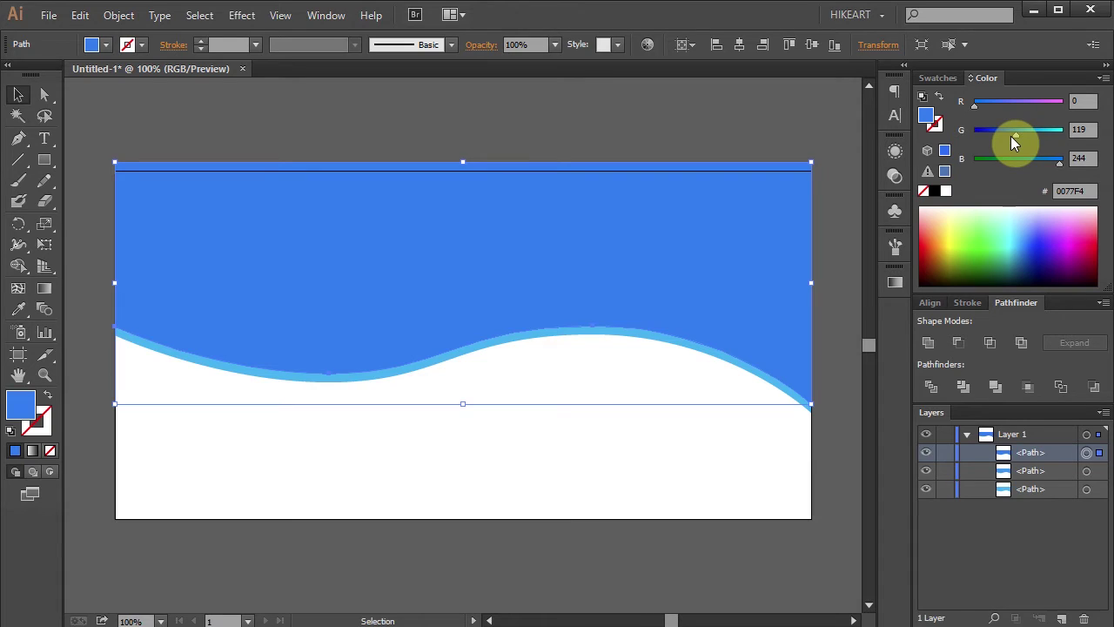
# Step: Nudge the 0077F4 wave up to expose a second thin band of the medium blue wave beneath it
pyautogui.press('Up')
pyautogui.press('Up')
pyautogui.press('Up')
pyautogui.press('Up')
pyautogui.press('Up')
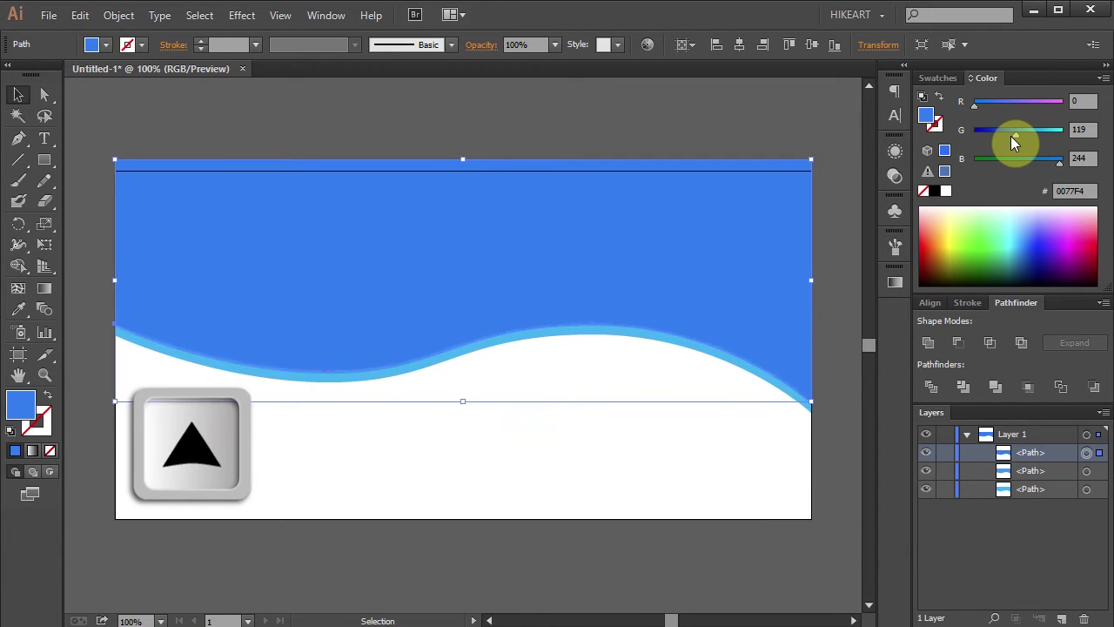
pyautogui.press('Up')
pyautogui.press('Up')
pyautogui.press('Up')
pyautogui.press('Up')
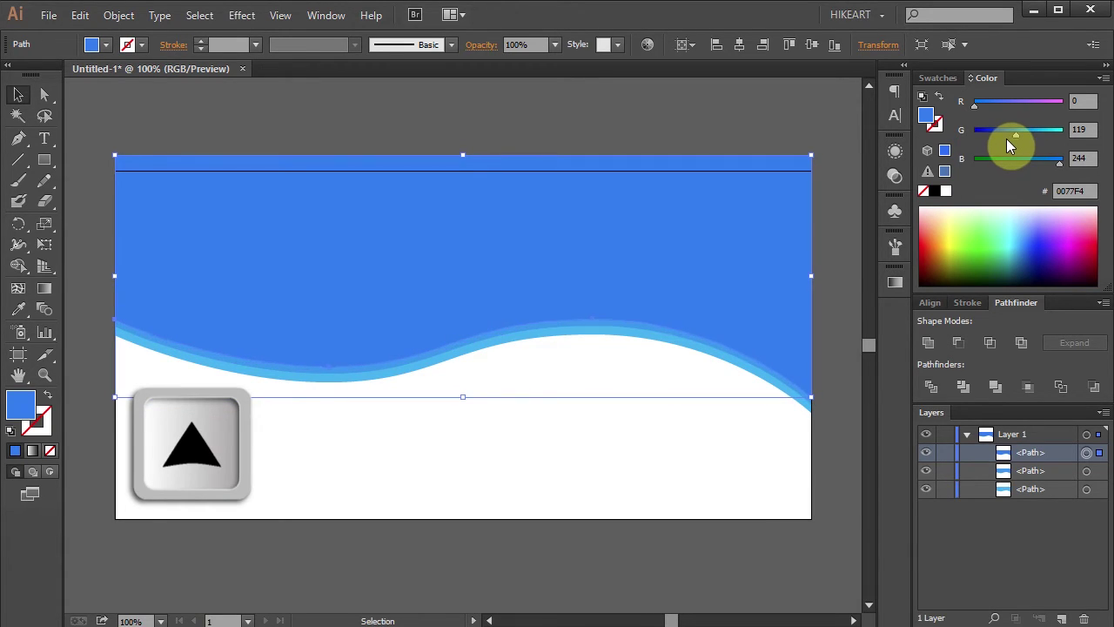
pyautogui.press('Up')
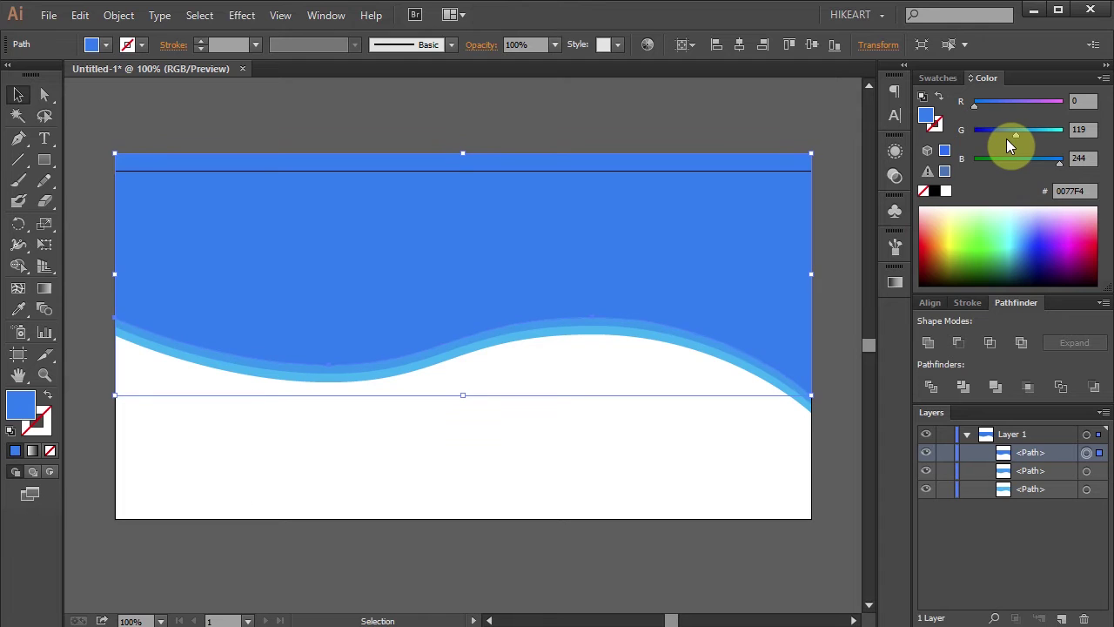
# Step: Duplicate the 0077F4 wave in place in front and recolor the new copy to 005BF4
pyautogui.press('a')
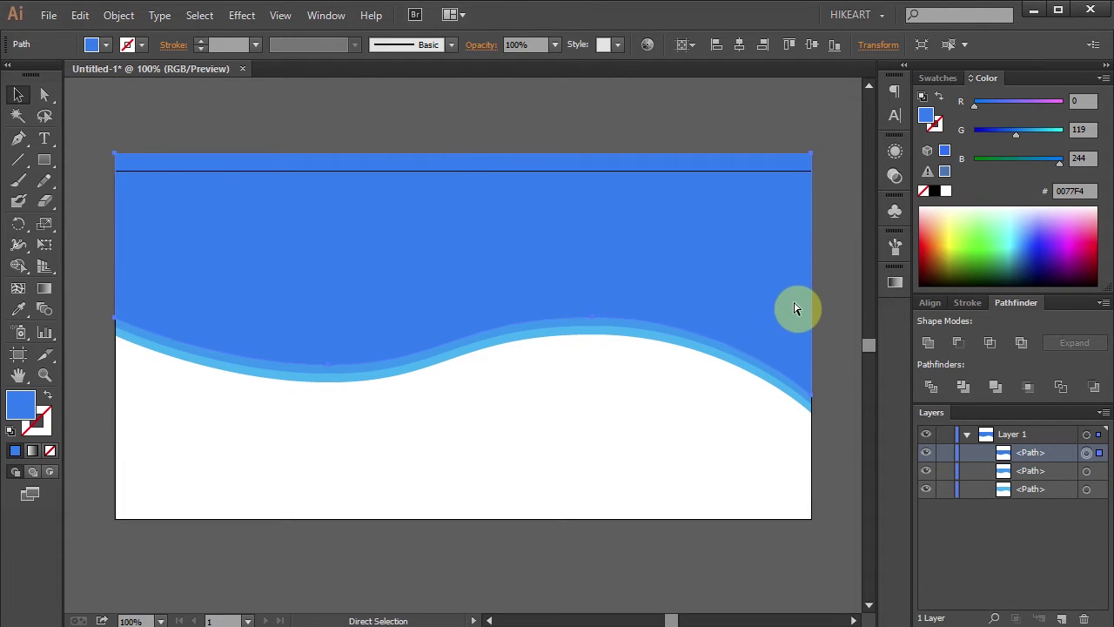
pyautogui.hotkey('ctrl', 'c')
pyautogui.hotkey('ctrl', 'f')
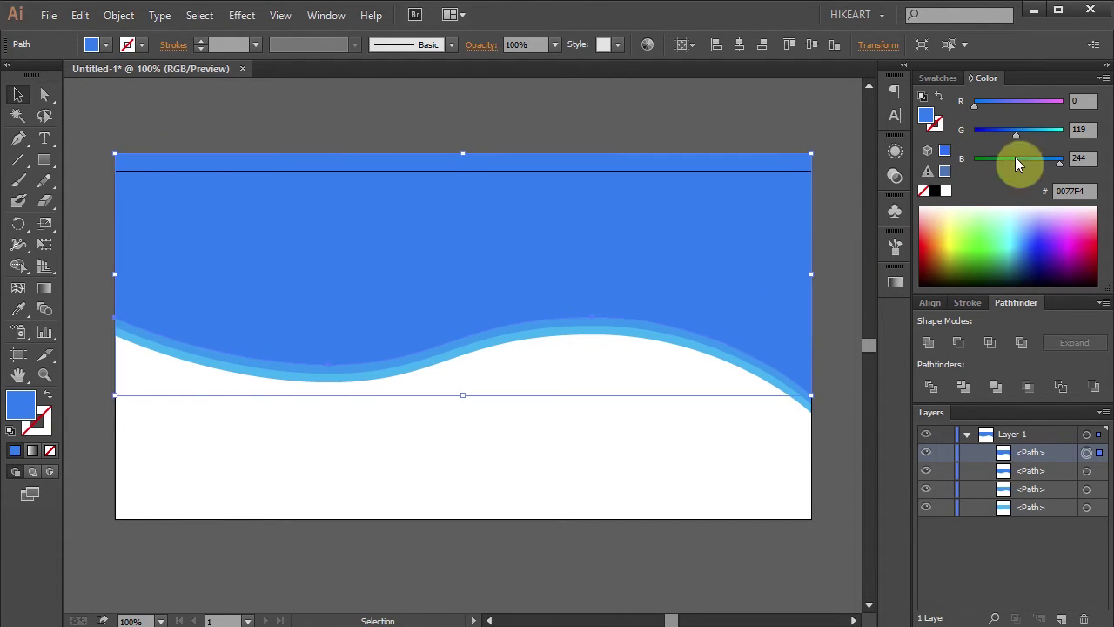
pyautogui.click(1006, 133)
# Step: Nudge the 005BF4 wave up to expose a thin band of the 0077F4 wave beneath it
pyautogui.press('Up')
pyautogui.press('Up')
pyautogui.press('Up')
pyautogui.press('Up')
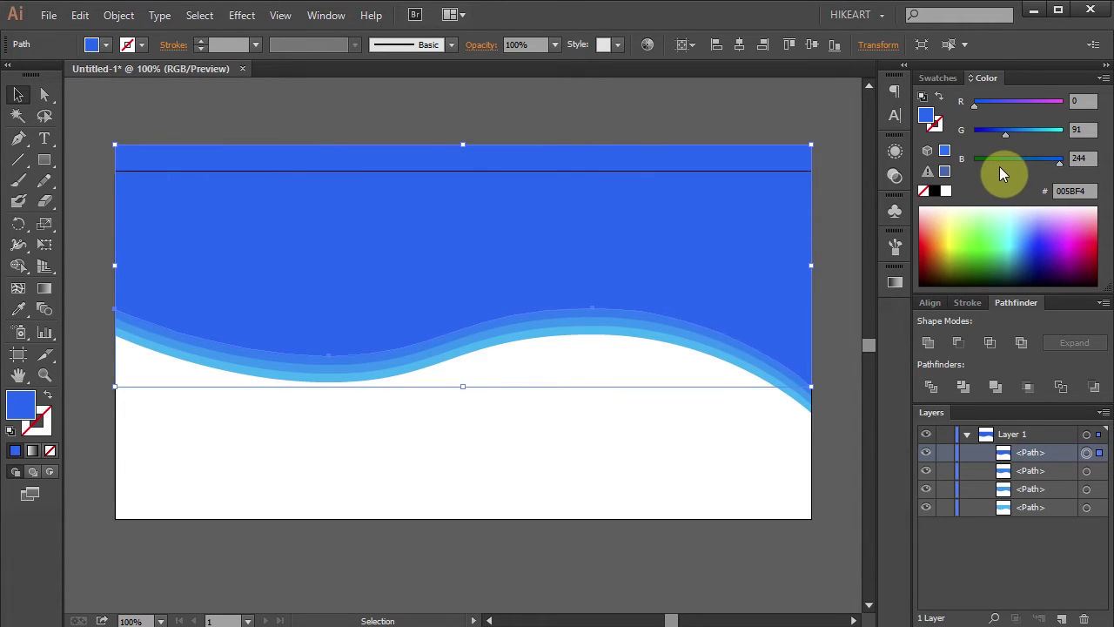
# Step: Duplicate the 005BF4 wave in place in front and recolor the new copy to 003BF4
pyautogui.hotkey('ctrl', 'c')
pyautogui.hotkey('ctrl', 'f')
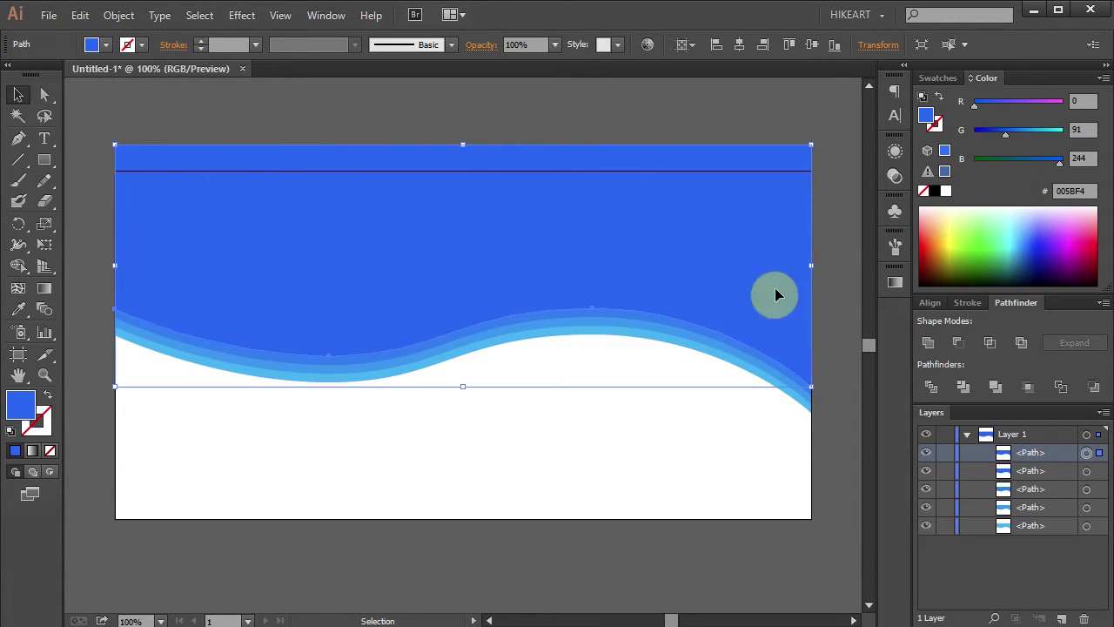
pyautogui.click(995, 131)
# Step: Nudge the 003BF4 wave up to expose a thin band of the 005BF4 wave, and deselect it
pyautogui.press('Up')
pyautogui.press('Up')
pyautogui.press('Up')
pyautogui.press('Up')
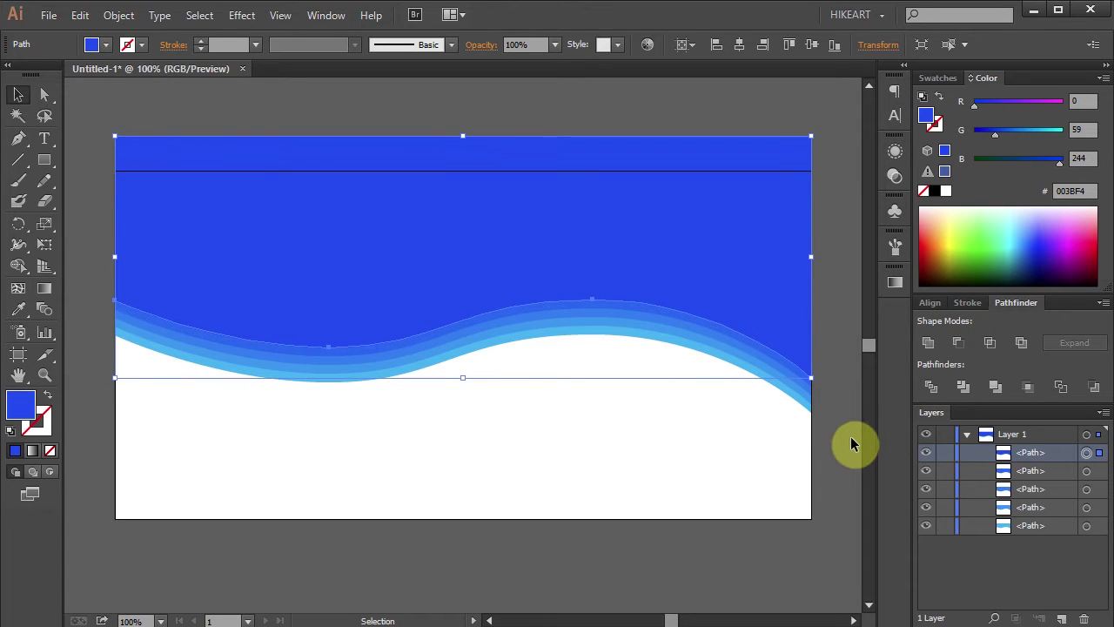
pyautogui.click(849, 444)
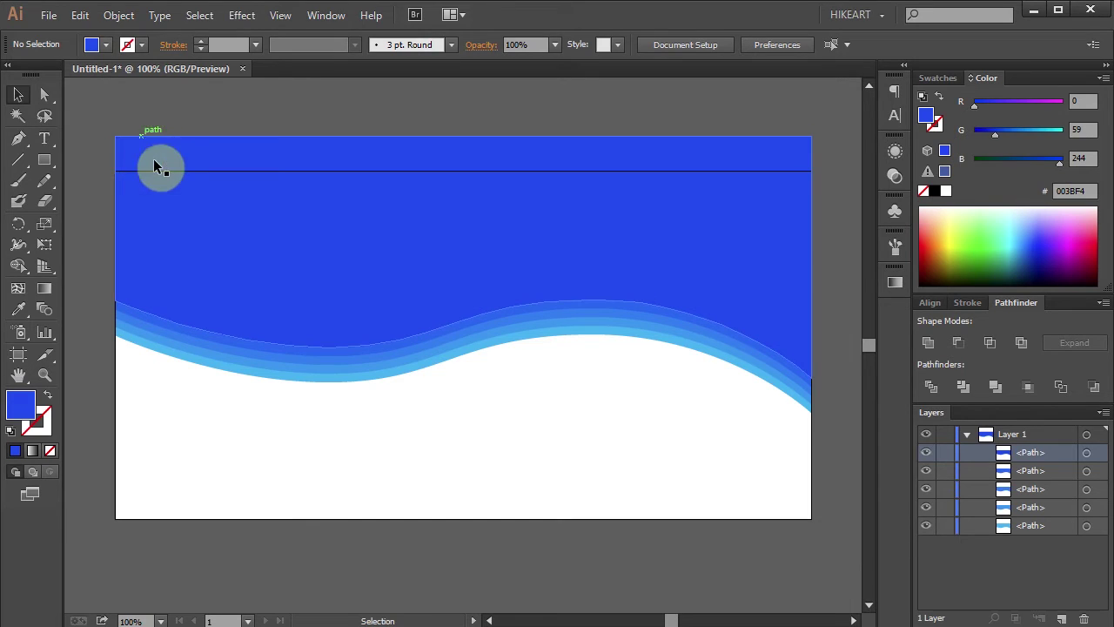
# Step: Draw a rectangle covering the whole artboard and make it a clipping mask for all the wave shapes
pyautogui.click(45, 160)
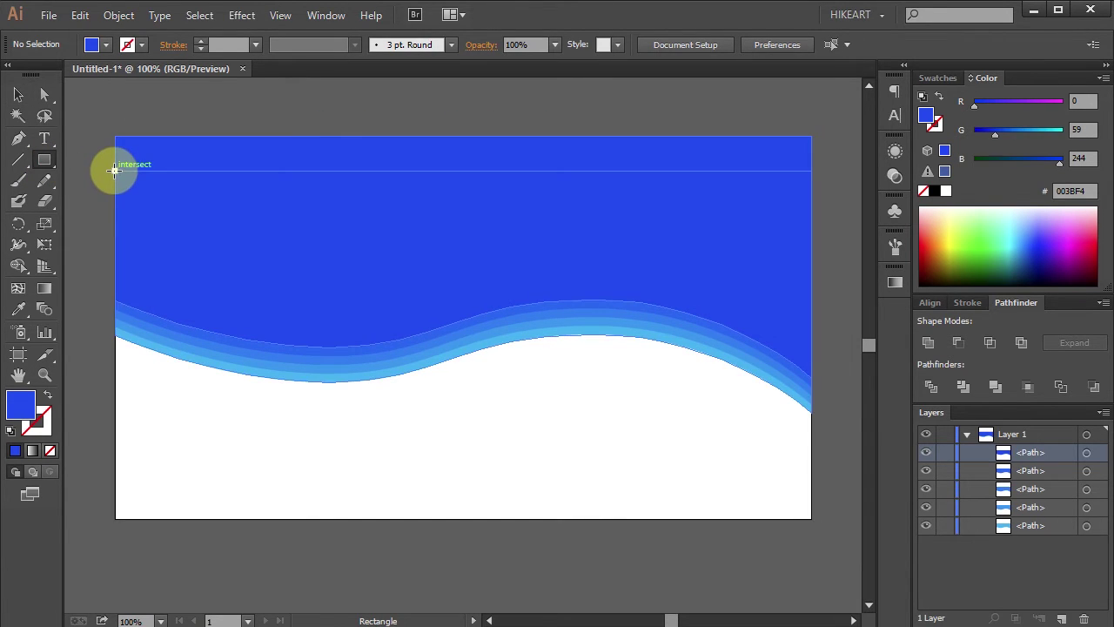
pyautogui.moveTo(115, 171); pyautogui.dragTo(811, 519)
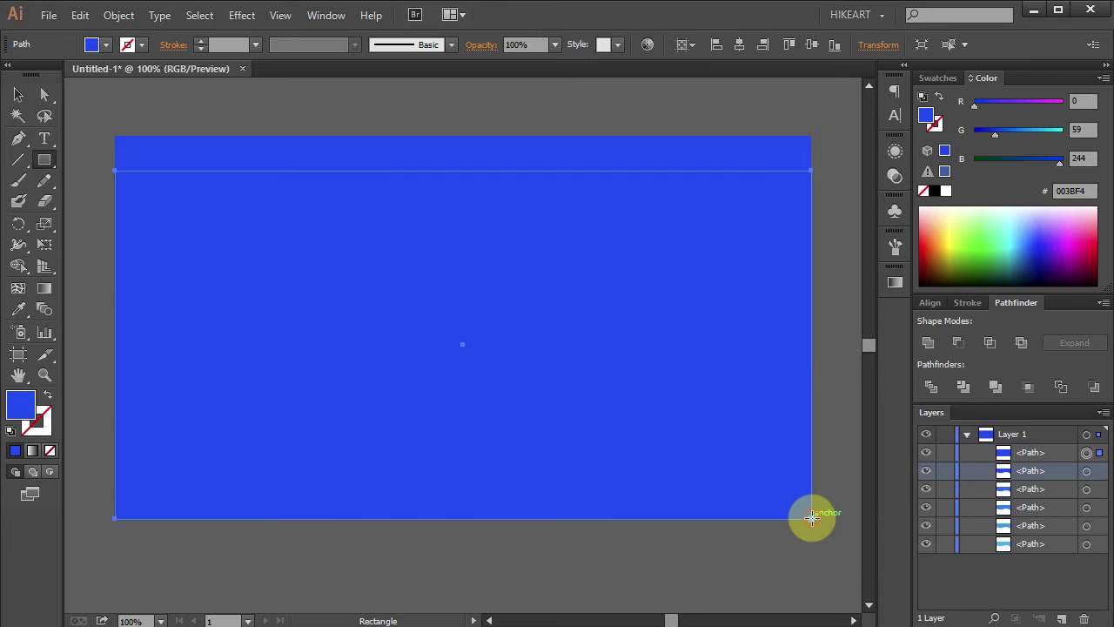
pyautogui.hotkey('ctrl', 'a')
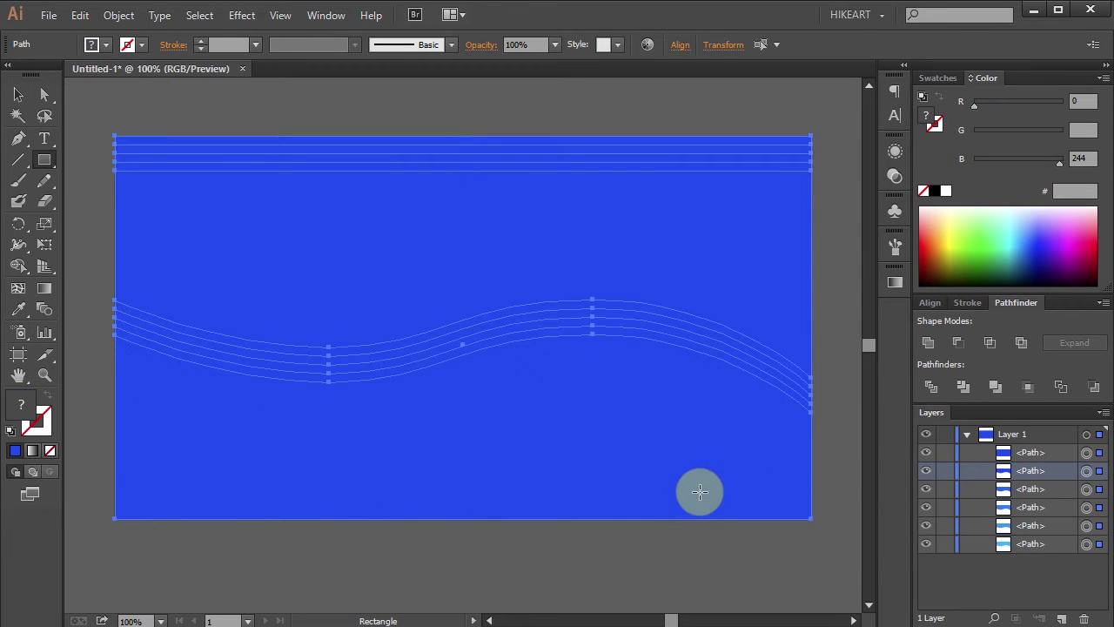
pyautogui.click(117, 14)
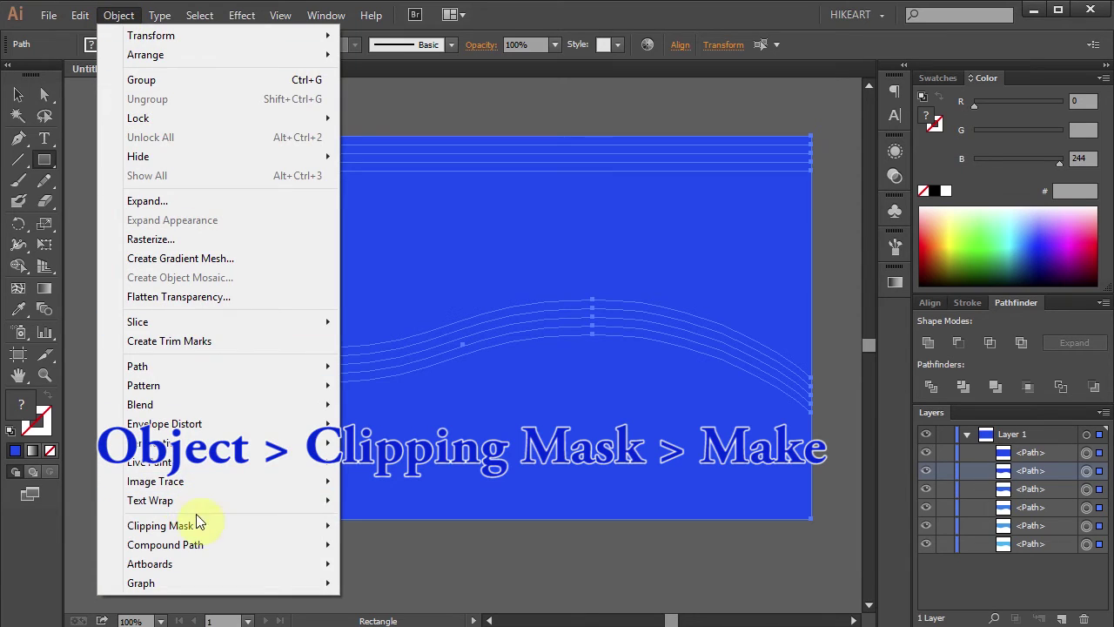
pyautogui.moveTo(204, 525)
pyautogui.click(70, 525)
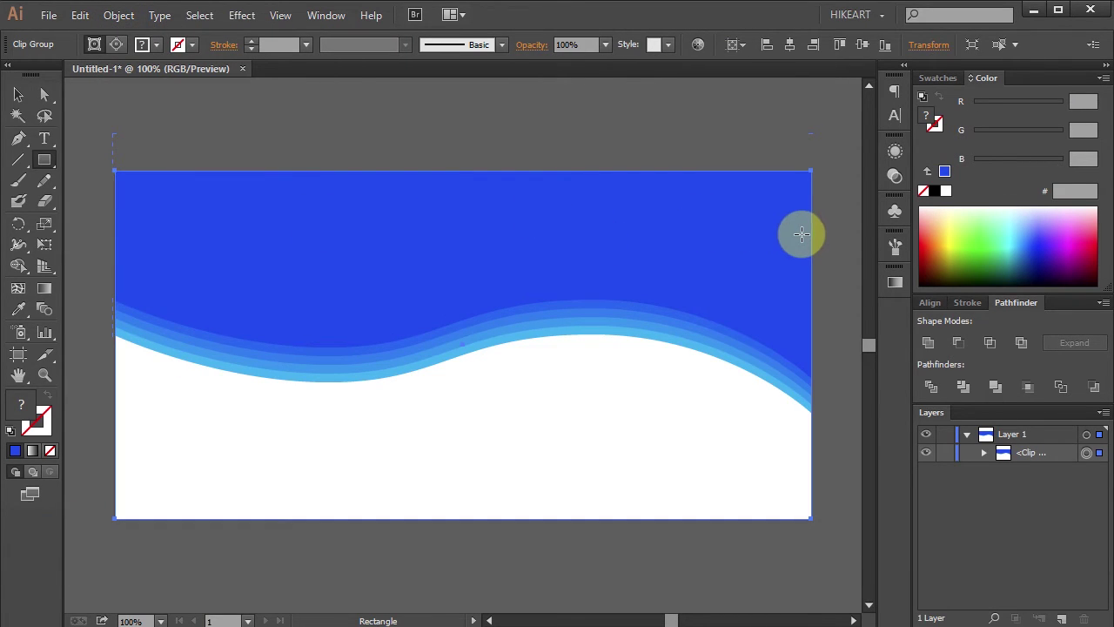
# Step: Expand the clip group and lower the right end anchor of the lightest wave, 00B0F4, to the artboard's bottom corner at Y 400 px
pyautogui.click(983, 452)
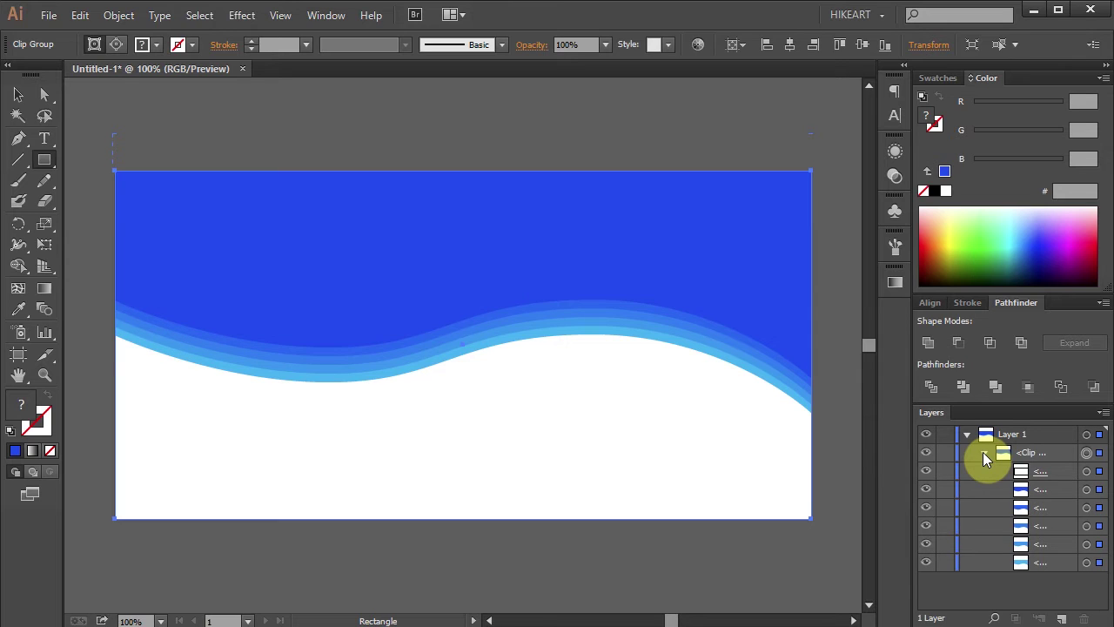
pyautogui.click(1063, 562)
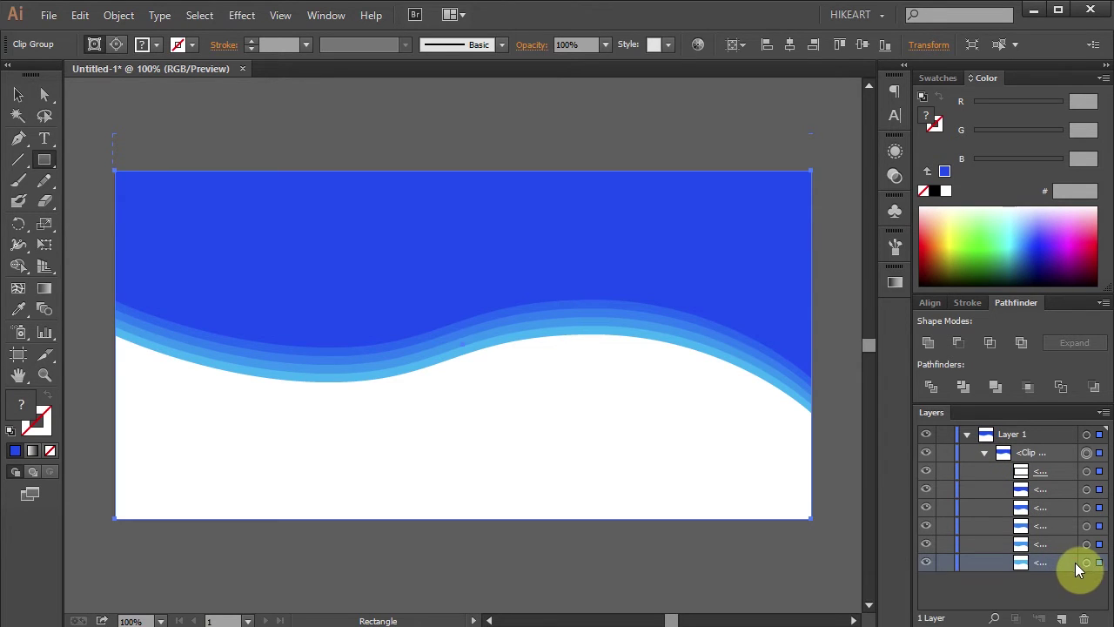
pyautogui.click(1086, 563)
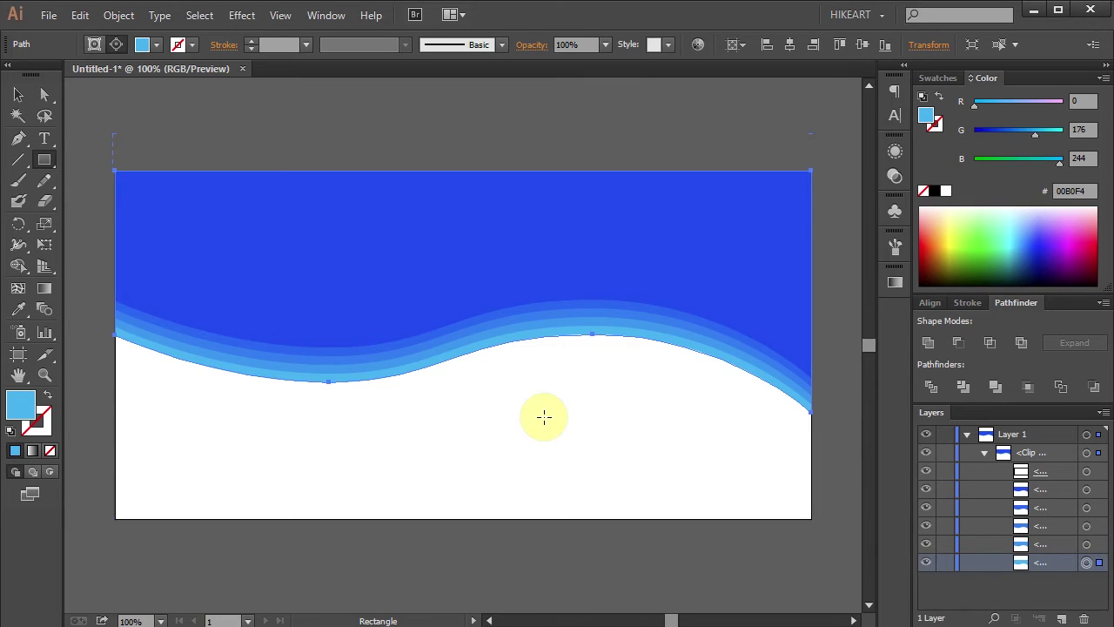
pyautogui.click(46, 94)
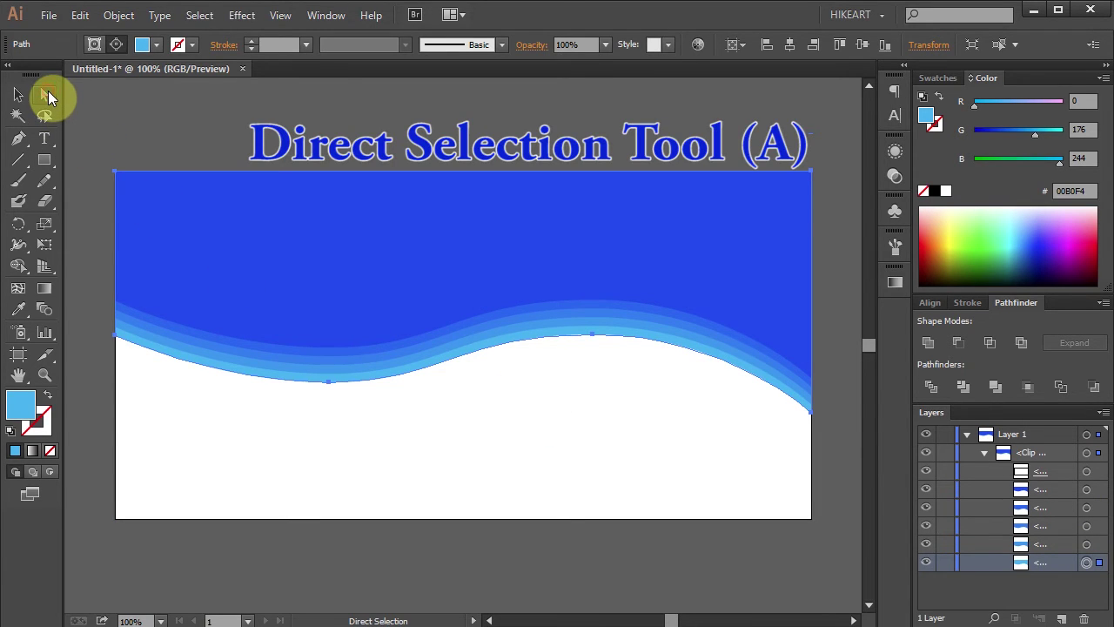
pyautogui.click(99, 94)
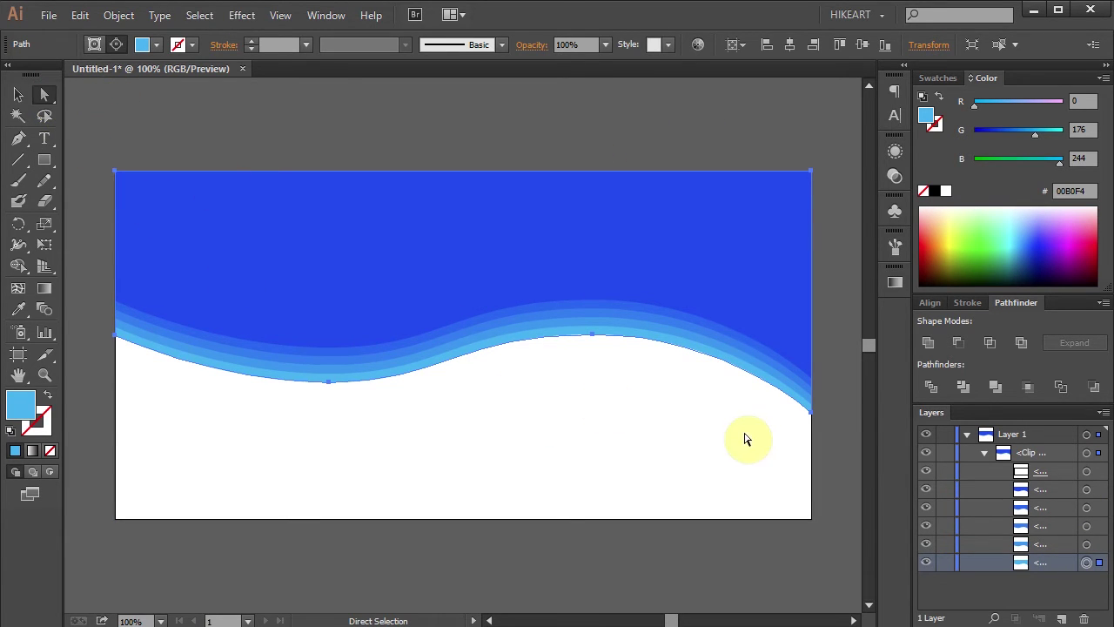
pyautogui.click(812, 416)
pyautogui.click(812, 417)
pyautogui.press('Down')
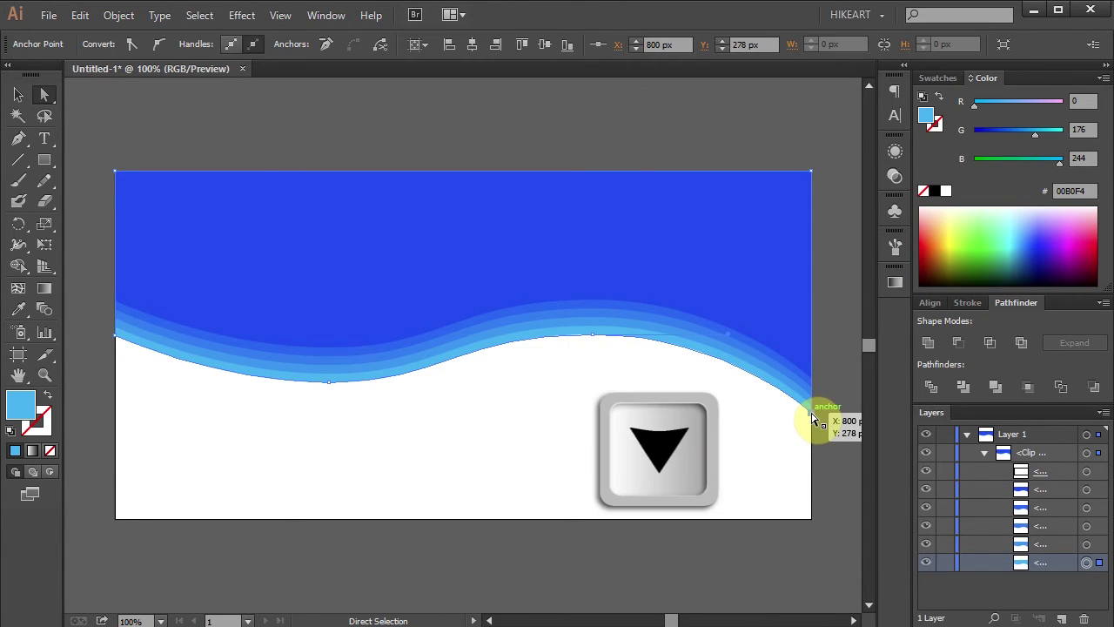
pyautogui.press('Down')
pyautogui.press('Down')
pyautogui.press('Down')
pyautogui.press('Down')
pyautogui.press('Down')
pyautogui.press('Down')
pyautogui.press('Down')
pyautogui.press('Down')
pyautogui.press('Down')
pyautogui.press('Down')
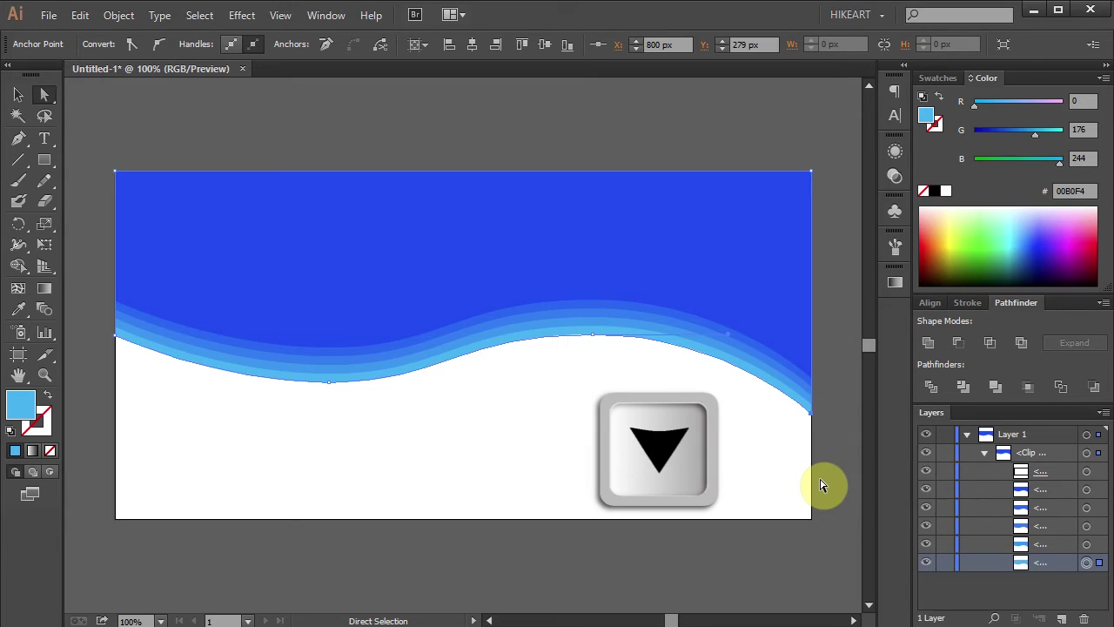
pyautogui.press('Down')
pyautogui.press('Down')
pyautogui.press('Down')
pyautogui.press('Down')
pyautogui.press('Down')
pyautogui.press('Down')
pyautogui.press('Down')
pyautogui.press('Down')
pyautogui.press('Down')
pyautogui.press('Down')
pyautogui.press('Down')
pyautogui.press('Down')
pyautogui.press('Down')
pyautogui.press('Down')
pyautogui.press('Down')
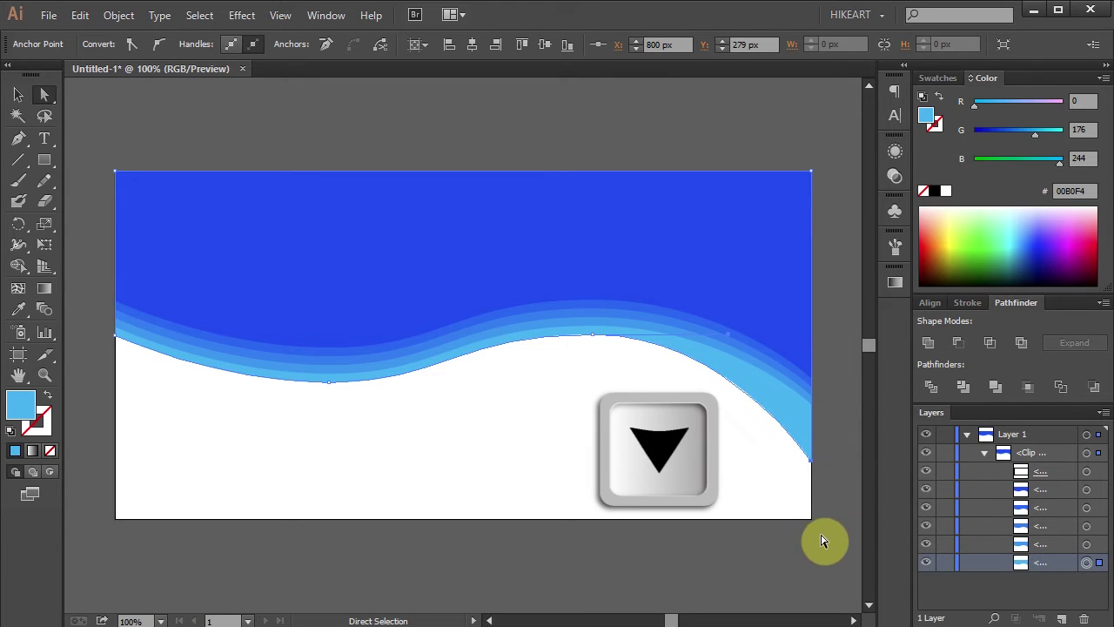
pyautogui.press('Down')
pyautogui.press('Down')
pyautogui.press('Down')
pyautogui.press('Down')
pyautogui.press('Down')
pyautogui.press('Down')
pyautogui.press('Down')
pyautogui.press('Down')
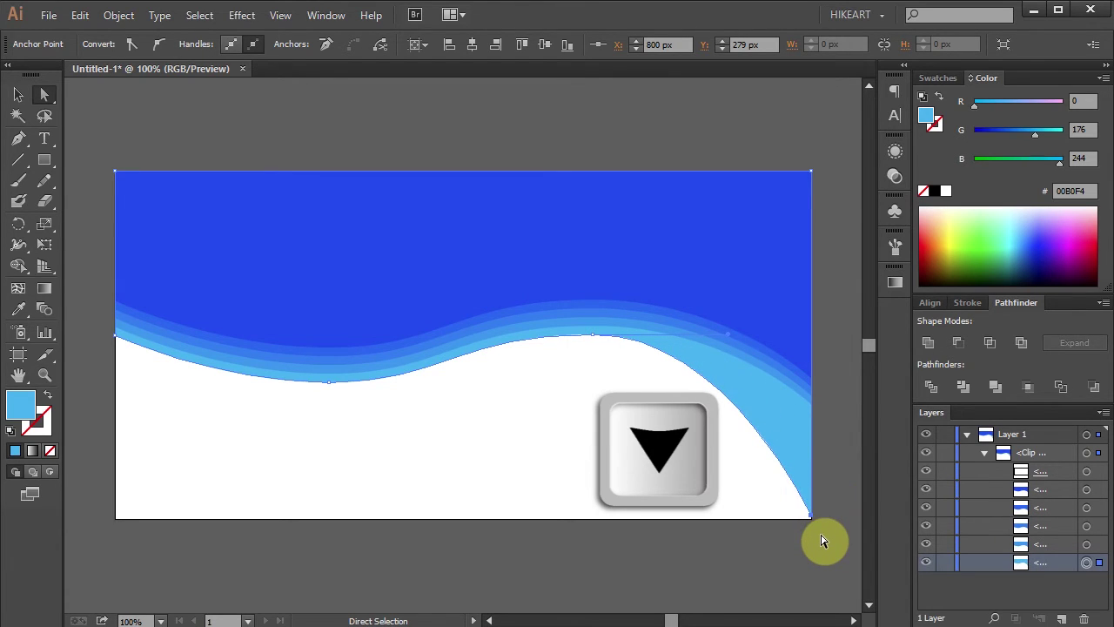
pyautogui.press('Down')
pyautogui.press('Down')
pyautogui.press('Down')
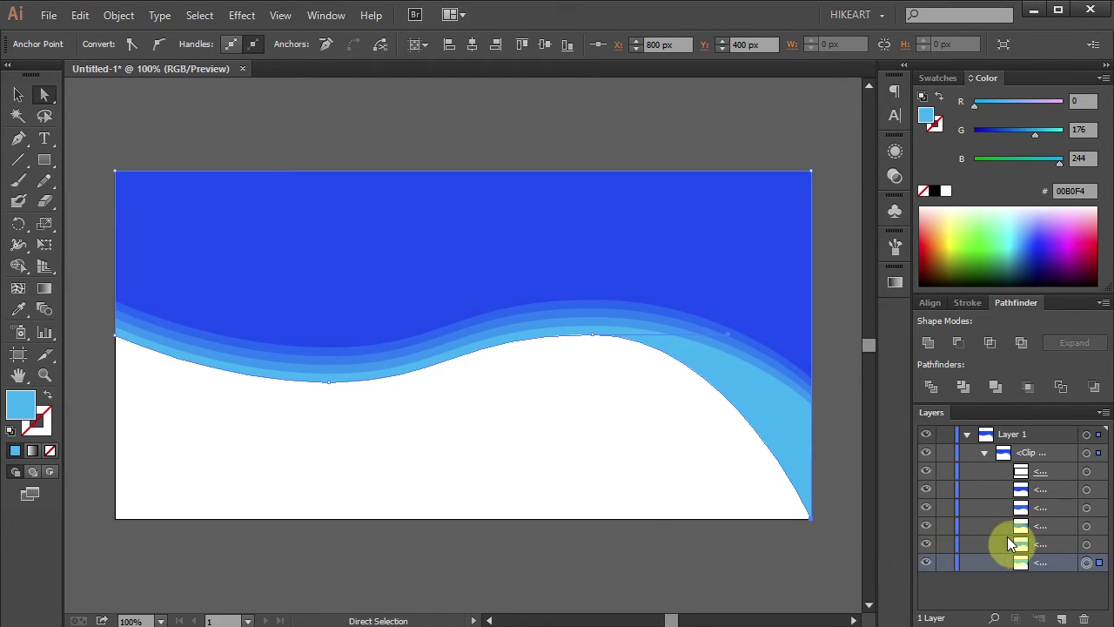
# Step: Lower the right end anchor of the 0092F4 wave partway down the artboard edge, leaving a widening band of the 00B0F4 wave
pyautogui.click(1034, 540)
pyautogui.click(1086, 543)
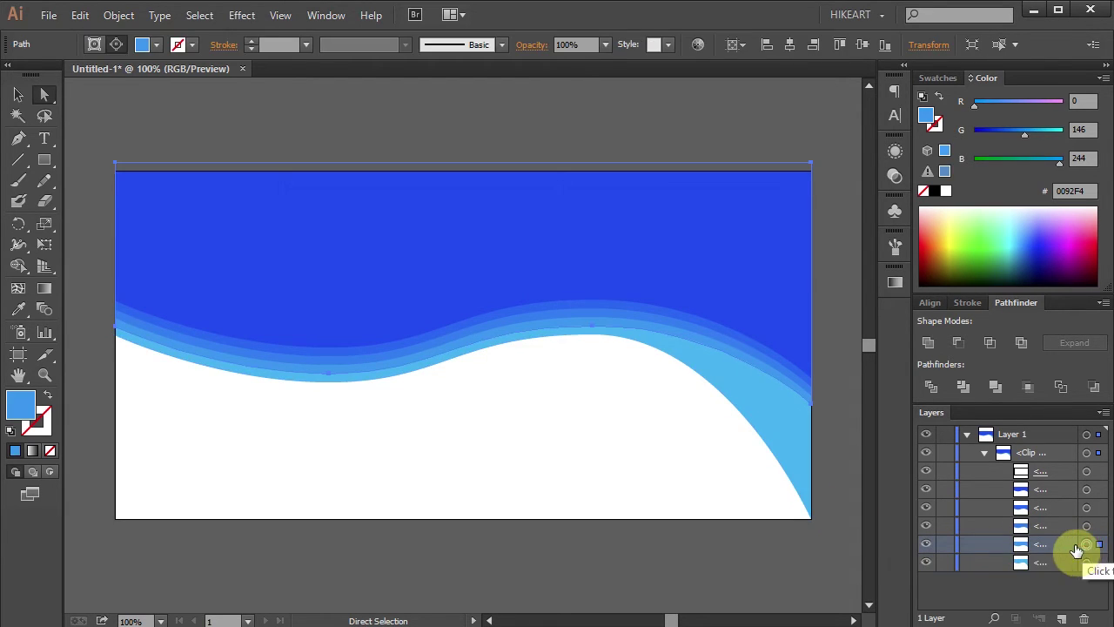
pyautogui.click(814, 409)
pyautogui.press('Down')
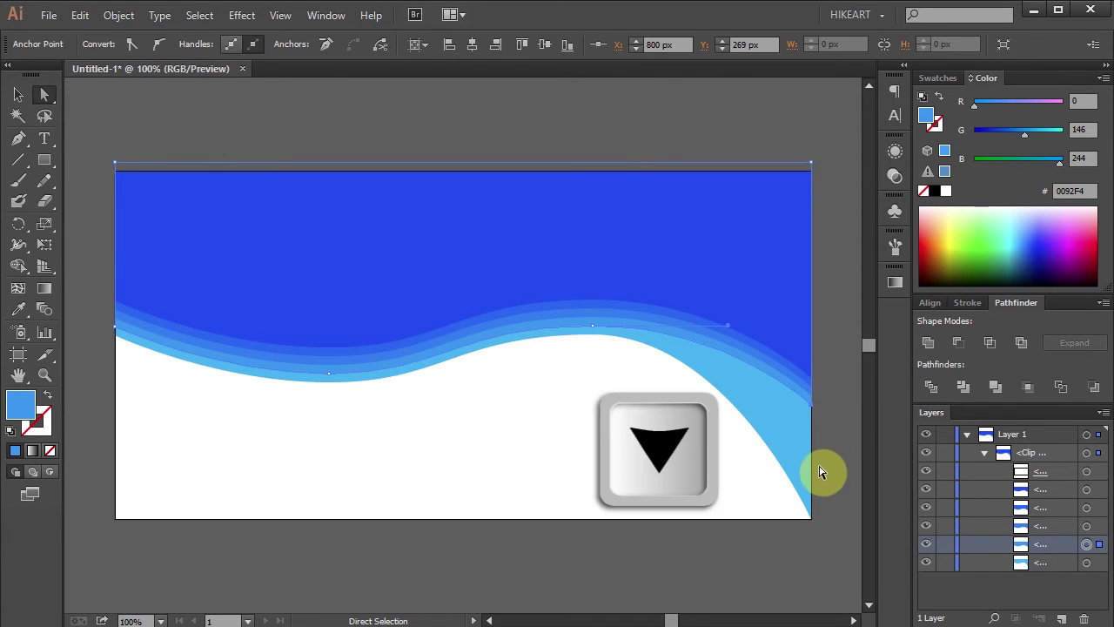
pyautogui.press('Down')
pyautogui.press('Down')
pyautogui.press('Down')
pyautogui.press('Down')
pyautogui.press('Down')
pyautogui.press('Down')
pyautogui.press('Down')
pyautogui.press('Down')
pyautogui.press('Down')
pyautogui.press('Down')
pyautogui.press('Down')
pyautogui.press('Down')
pyautogui.press('Down')
pyautogui.press('Down')
pyautogui.press('Down')
pyautogui.press('Down')
pyautogui.press('Down')
pyautogui.press('Down')
pyautogui.press('Down')
pyautogui.press('Down')
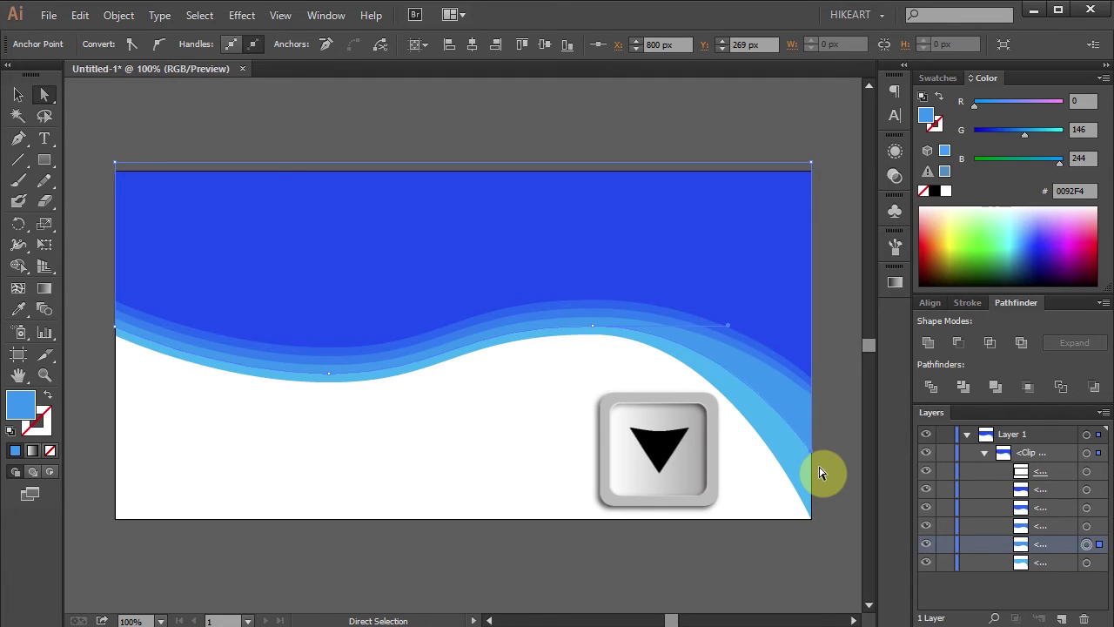
# Step: Lower the right end anchor of the 0077F4 wave, keeping it above the end of the 0092F4 wave
pyautogui.click(1086, 526)
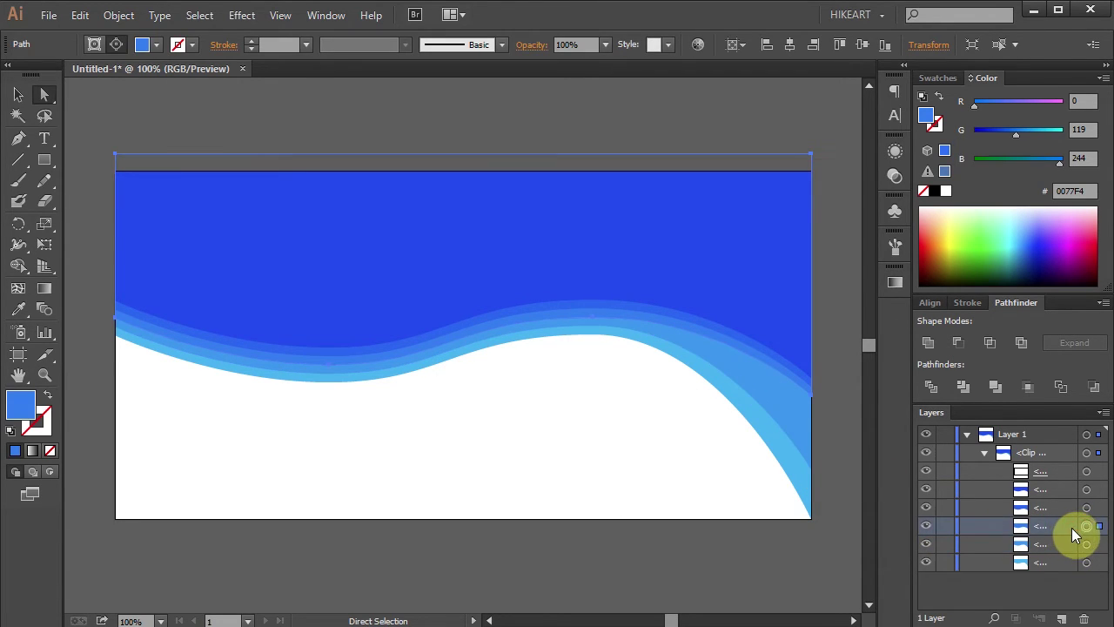
pyautogui.click(813, 402)
pyautogui.press('Down')
pyautogui.press('Down')
pyautogui.press('Down')
pyautogui.press('Down')
pyautogui.press('Down')
pyautogui.press('Down')
pyautogui.press('Down')
pyautogui.press('Down')
pyautogui.press('Down')
pyautogui.press('Down')
pyautogui.press('Down')
pyautogui.press('Down')
pyautogui.press('Down')
pyautogui.press('Down')
pyautogui.press('Down')
# Step: Lower the right end anchor of the 005BF4 wave to Y 265 px so the bands fan out along the artboard edge
pyautogui.click(1086, 507)
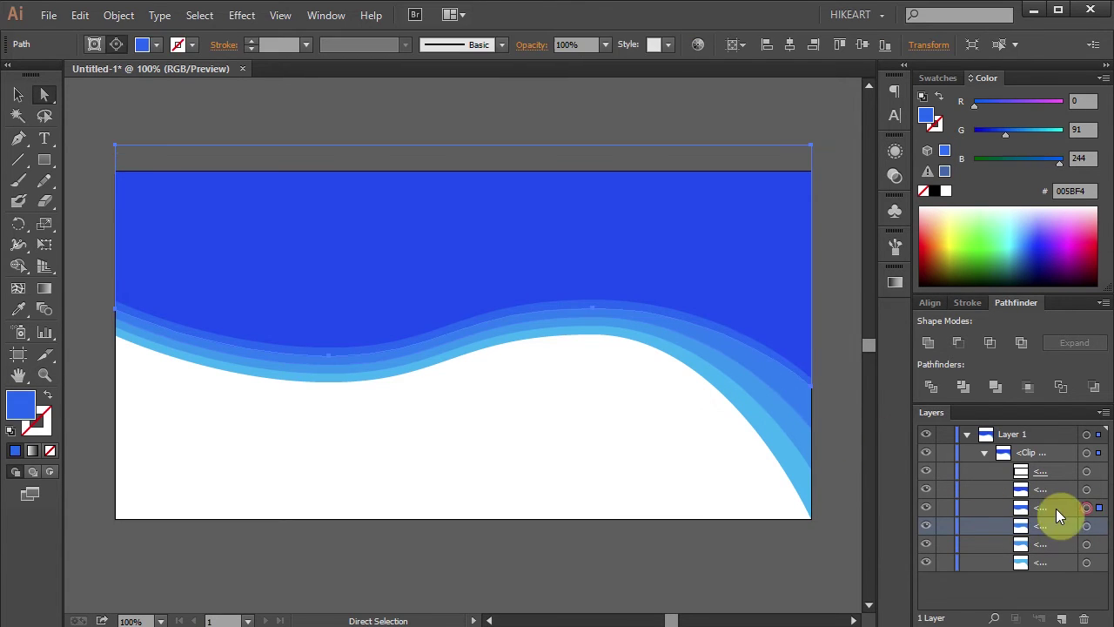
pyautogui.click(813, 384)
pyautogui.press('Down')
pyautogui.press('Down')
pyautogui.press('Down')
pyautogui.press('Down')
pyautogui.press('Down')
pyautogui.press('Down')
pyautogui.press('Down')
pyautogui.press('Down')
pyautogui.press('Down')
pyautogui.press('Down')
pyautogui.press('Down')
pyautogui.press('Down')
pyautogui.press('Down')
pyautogui.press('Down')
pyautogui.press('Down')
pyautogui.press('Down')
pyautogui.press('Down')
pyautogui.press('Down')
pyautogui.press('Down')
pyautogui.press('Down')
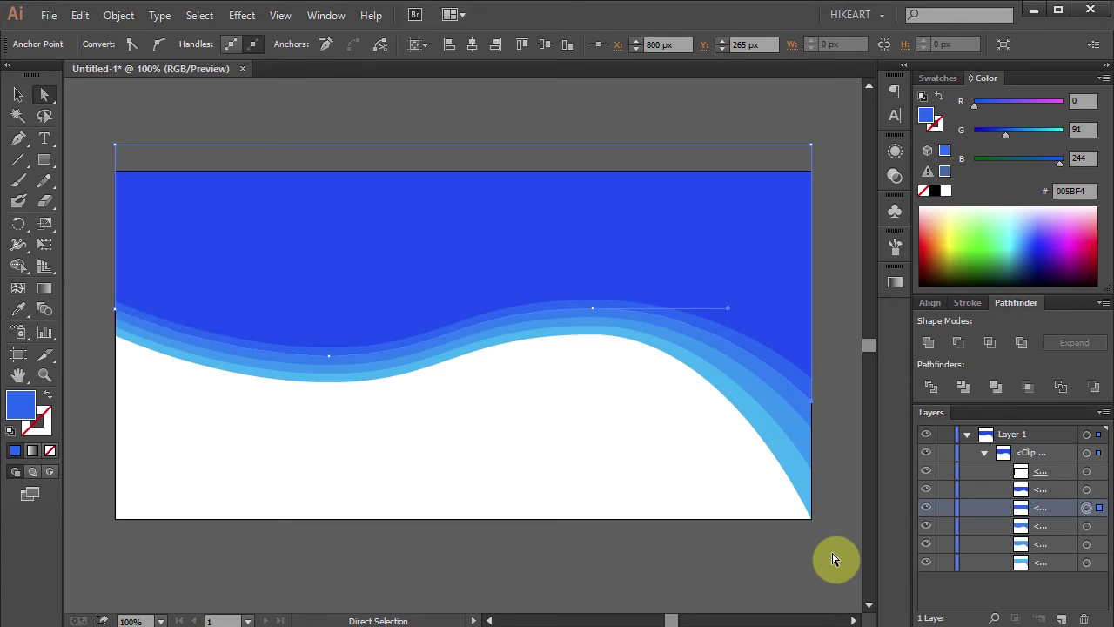
# Step: Raise the left end anchor of the 005BF4 wave to Y 152 px to meet the darkest wave's left end
pyautogui.click(731, 509)
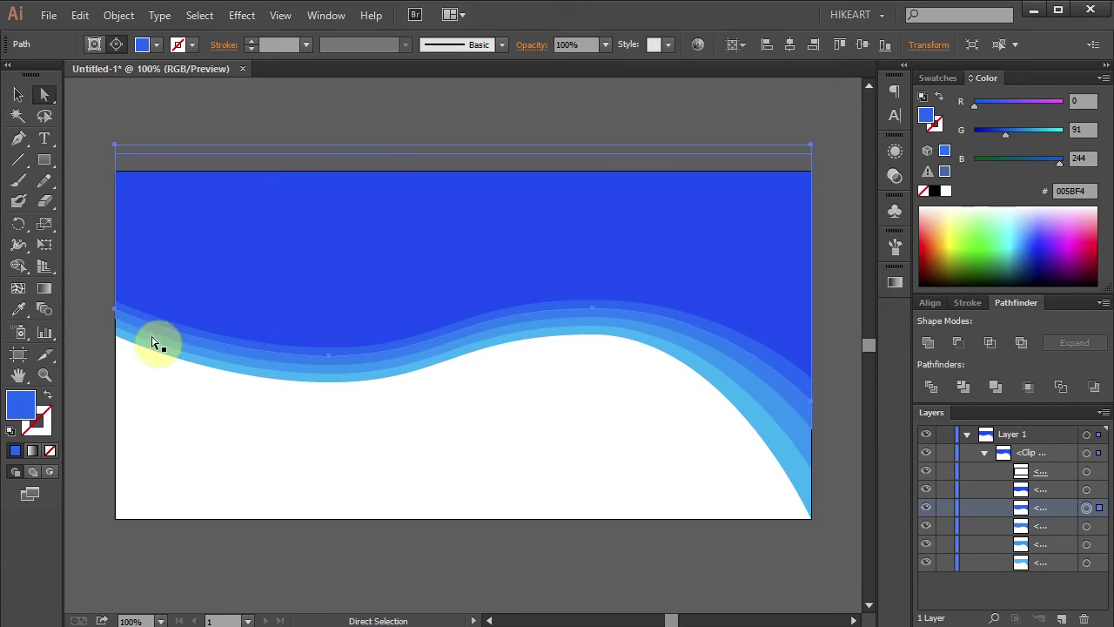
pyautogui.click(117, 310)
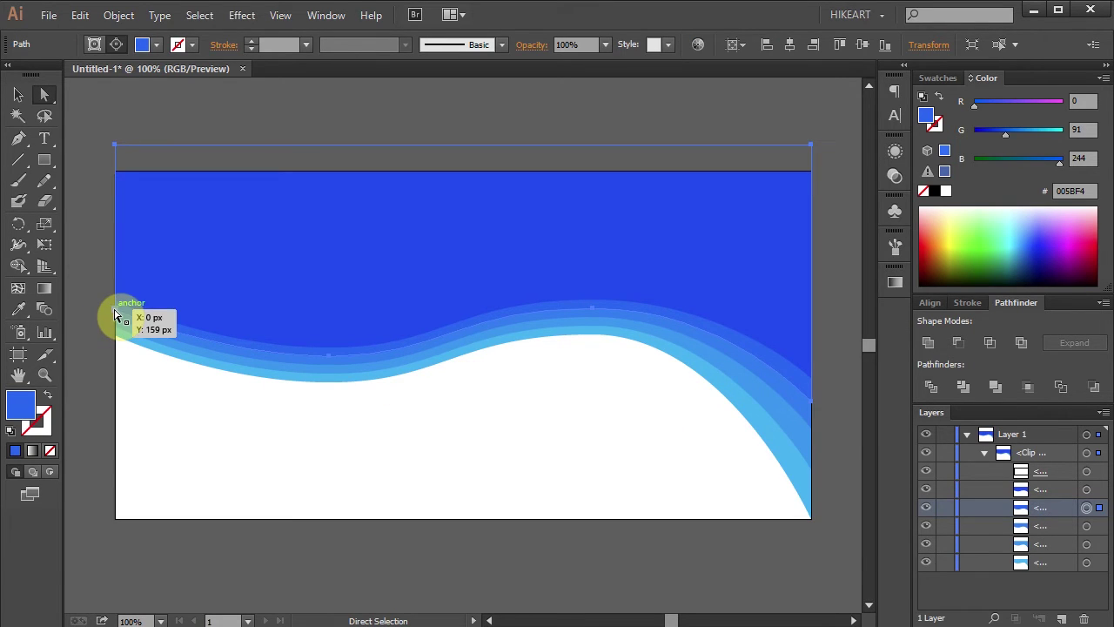
pyautogui.press('Up')
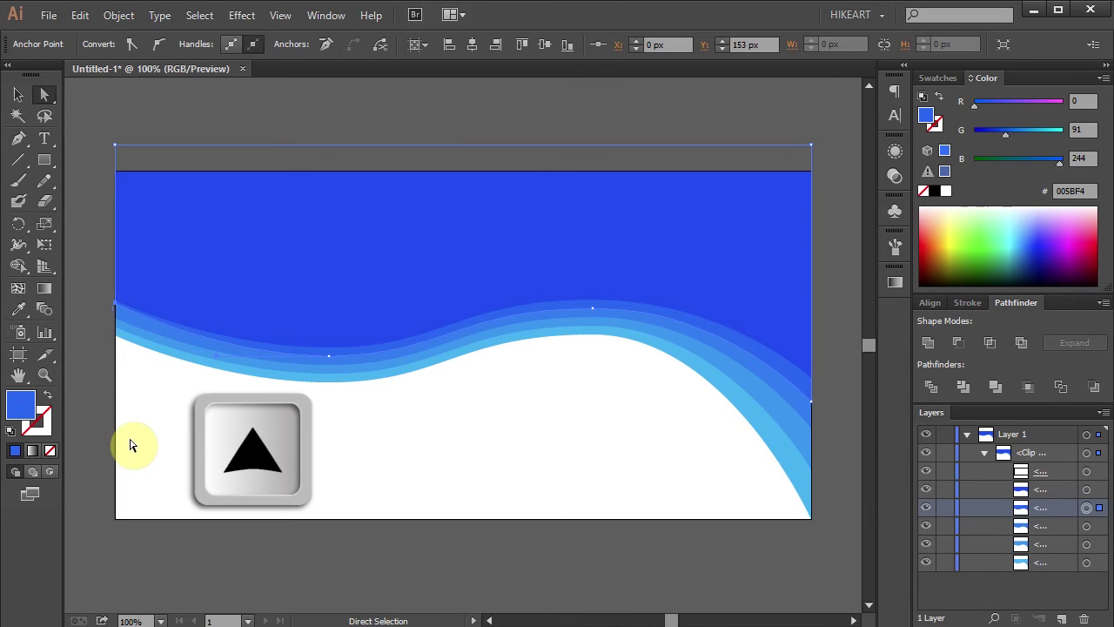
pyautogui.press('Up')
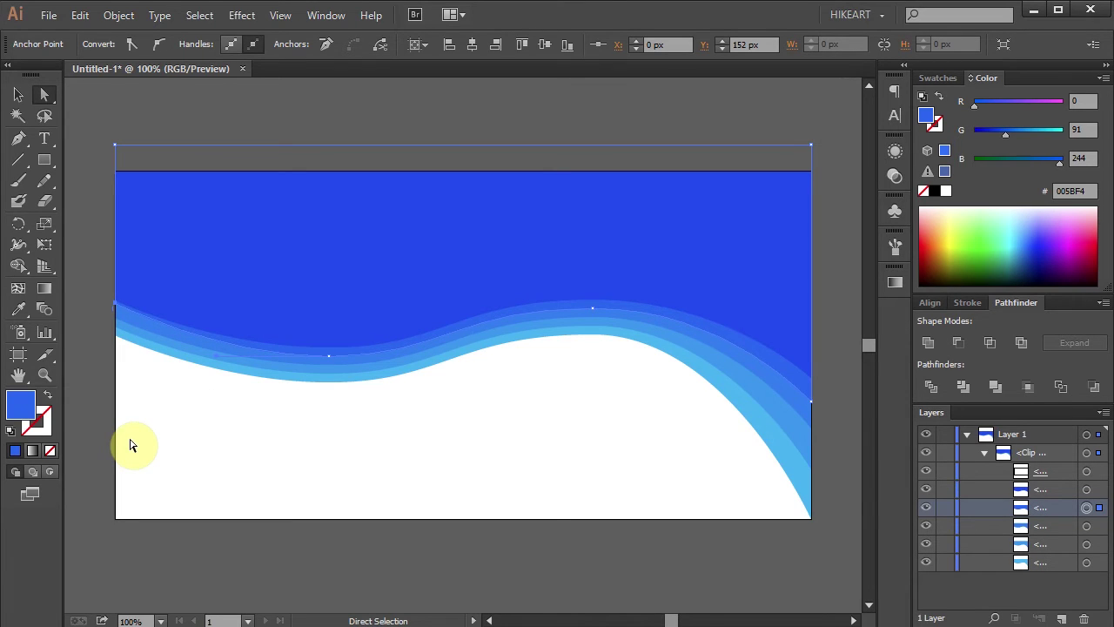
# Step: Raise the left end anchor of the 0077F4 wave to about Y 153 px to converge with the darker waves
pyautogui.click(1087, 526)
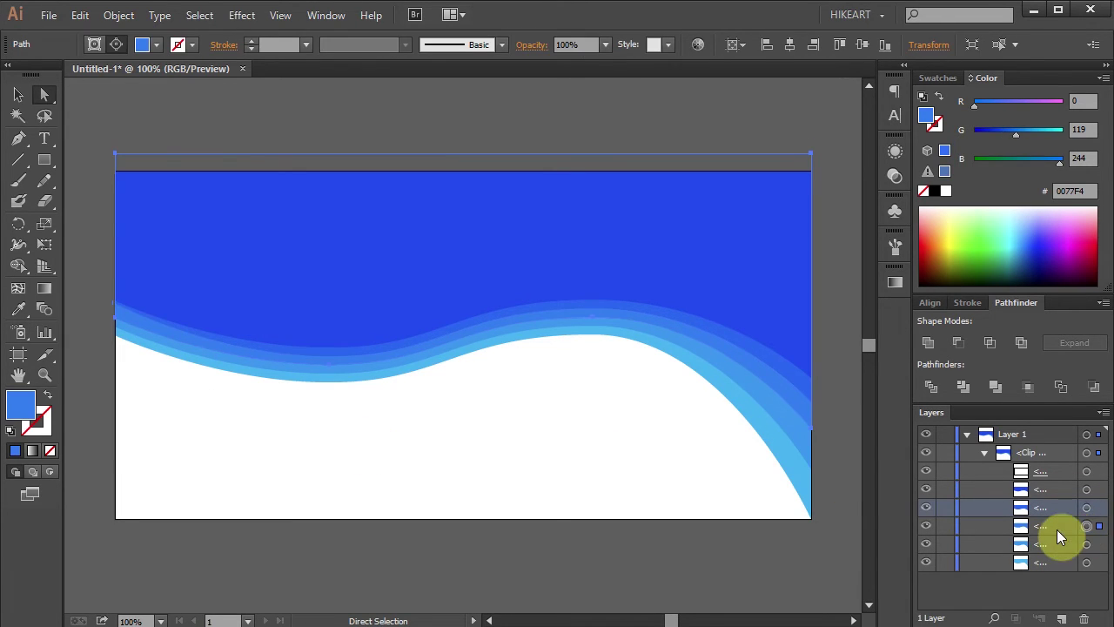
pyautogui.click(120, 317)
pyautogui.press('Up')
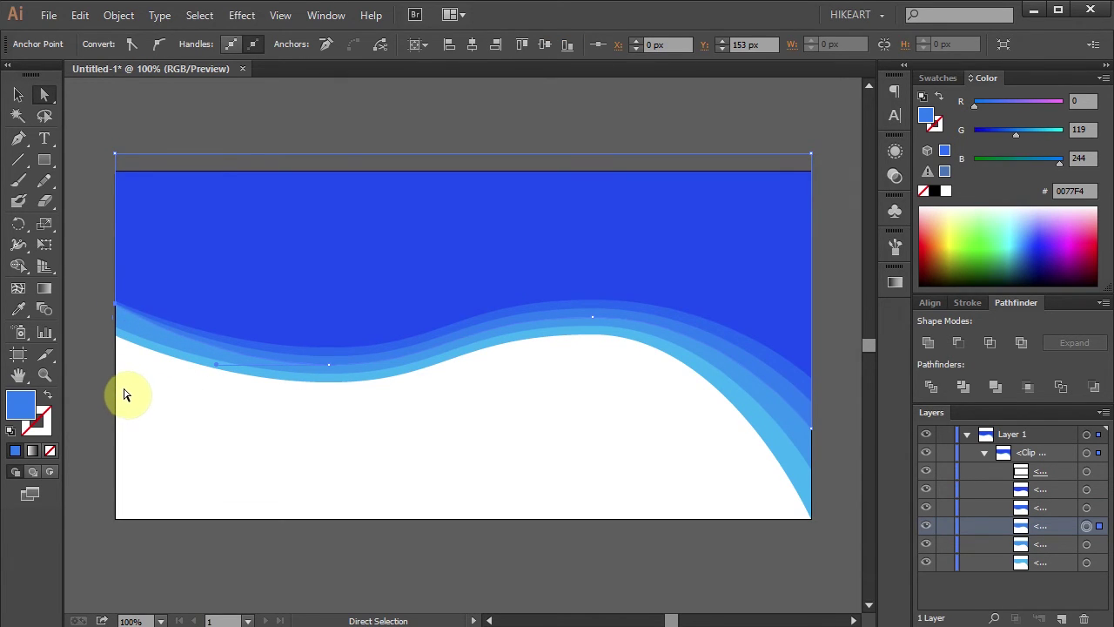
# Step: Raise the left end anchor of the 0092F4 wave to about Y 153 px, where the darker waves meet
pyautogui.click(1087, 544)
pyautogui.click(119, 335)
pyautogui.press('Up')
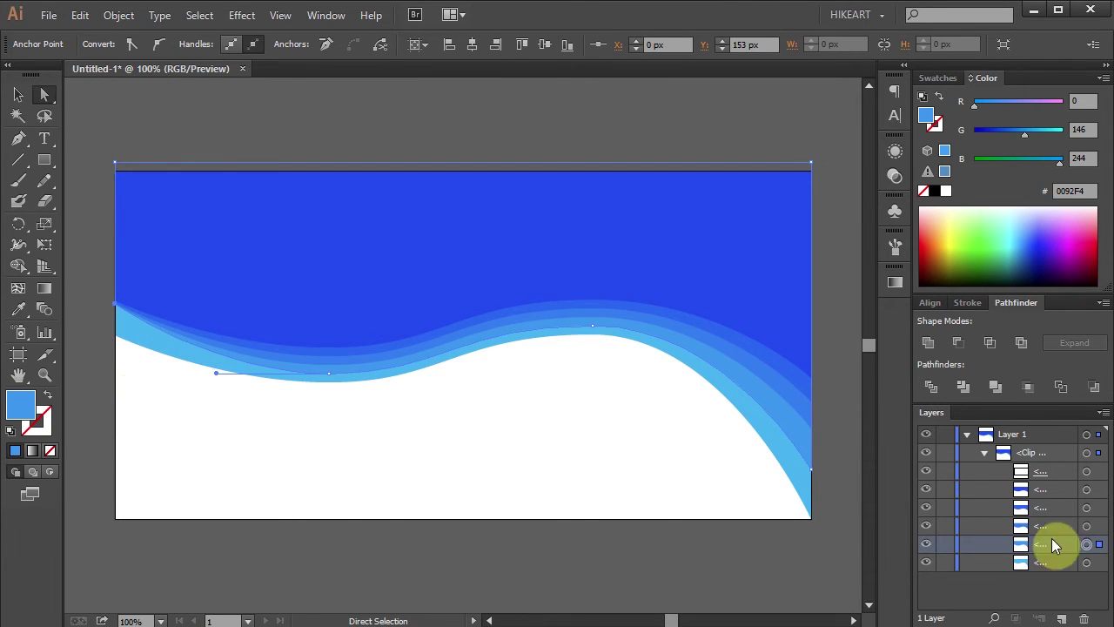
# Step: Raise the left end anchor of the lightest wave, 00B0F4, to Y 152 px to join the other waves
pyautogui.click(1087, 562)
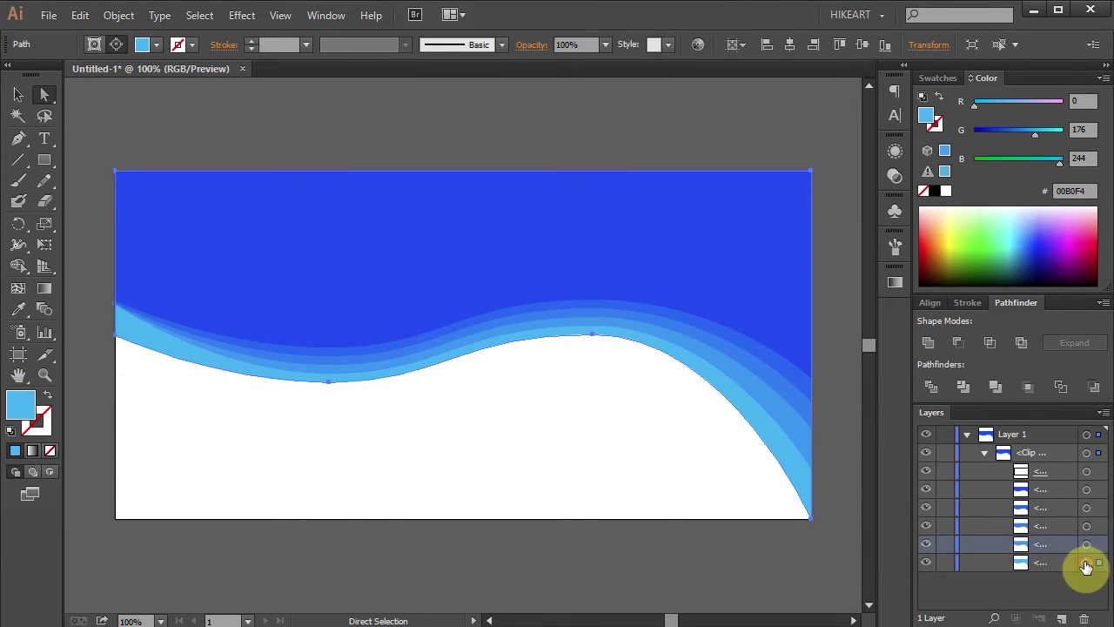
pyautogui.click(119, 339)
pyautogui.press('Up')
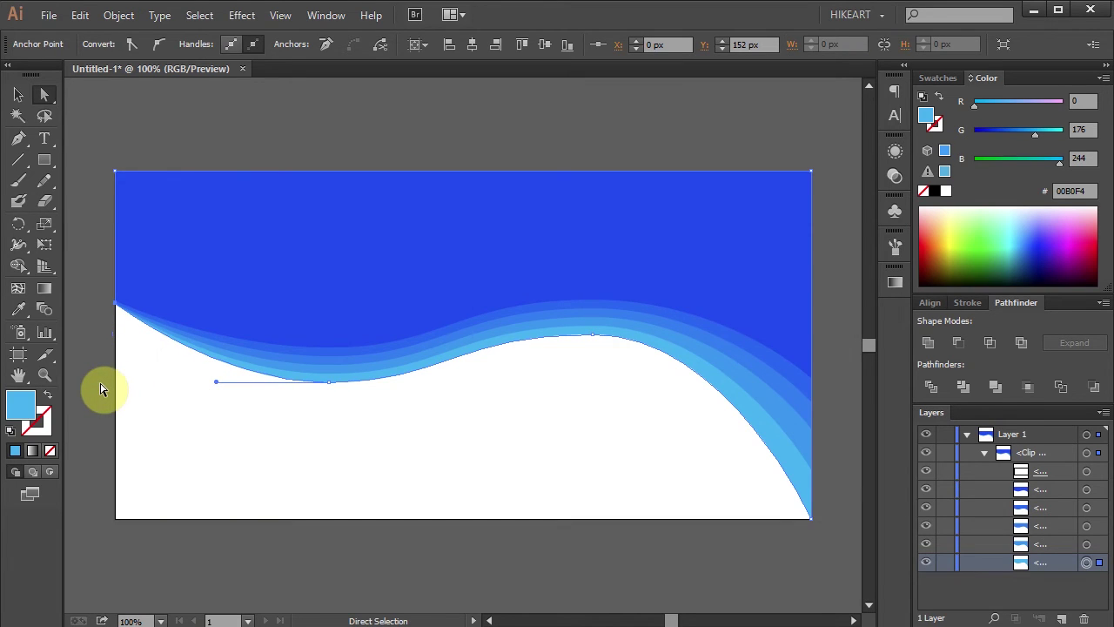
pyautogui.click(737, 584)
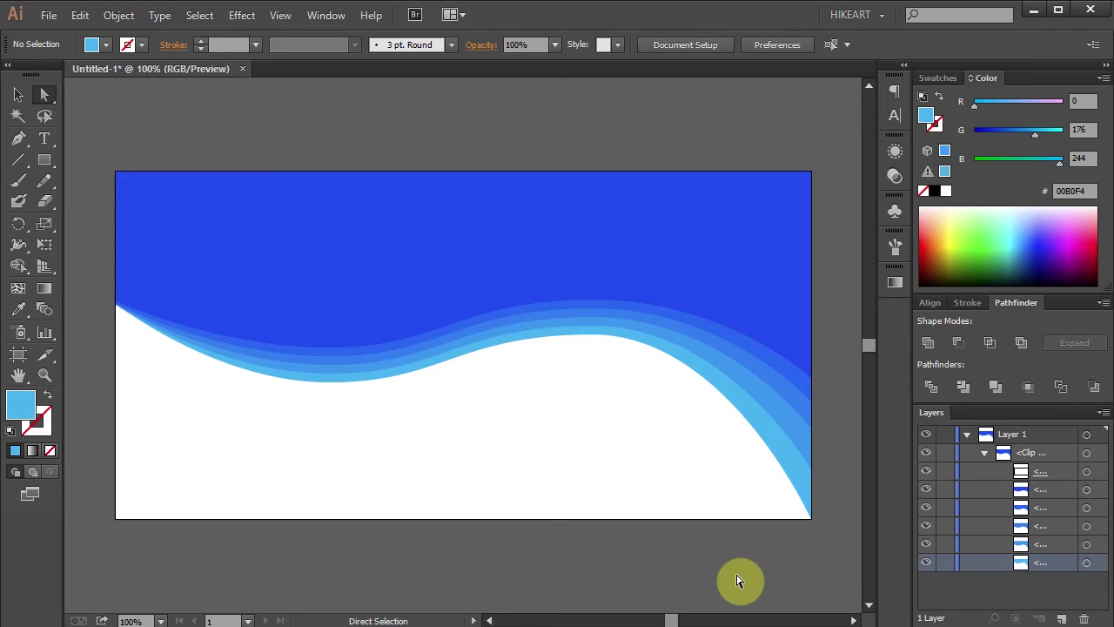
# Step: Place The Pacific Northwest News.JPG as a linked photo inside the 003BF4 wave, using Draw Inside mode
pyautogui.click(1061, 487)
pyautogui.click(1088, 489)
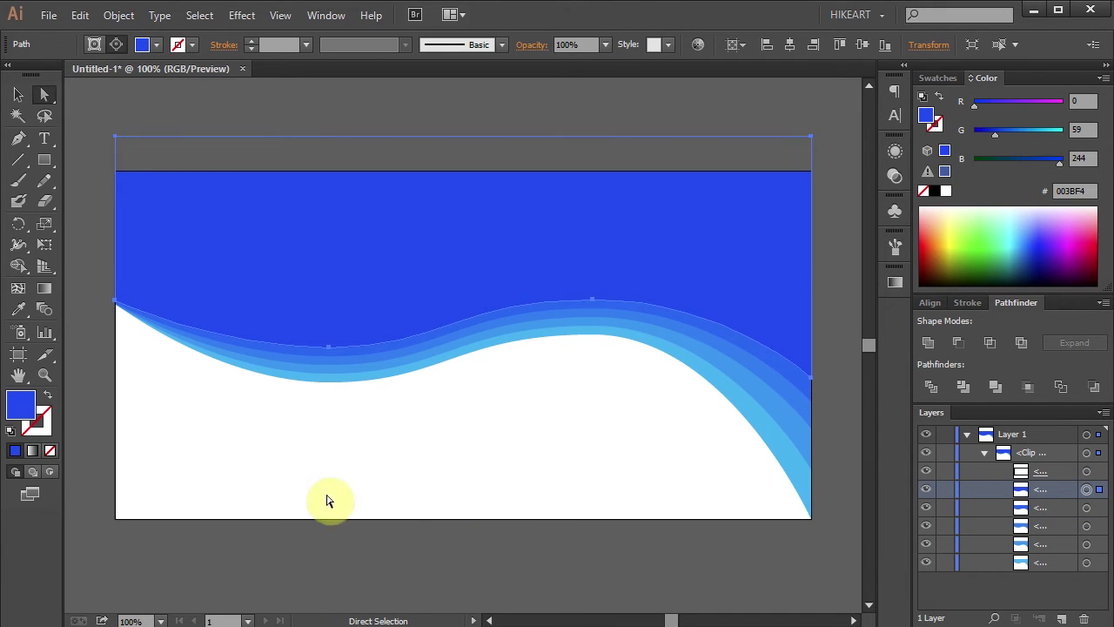
pyautogui.click(49, 472)
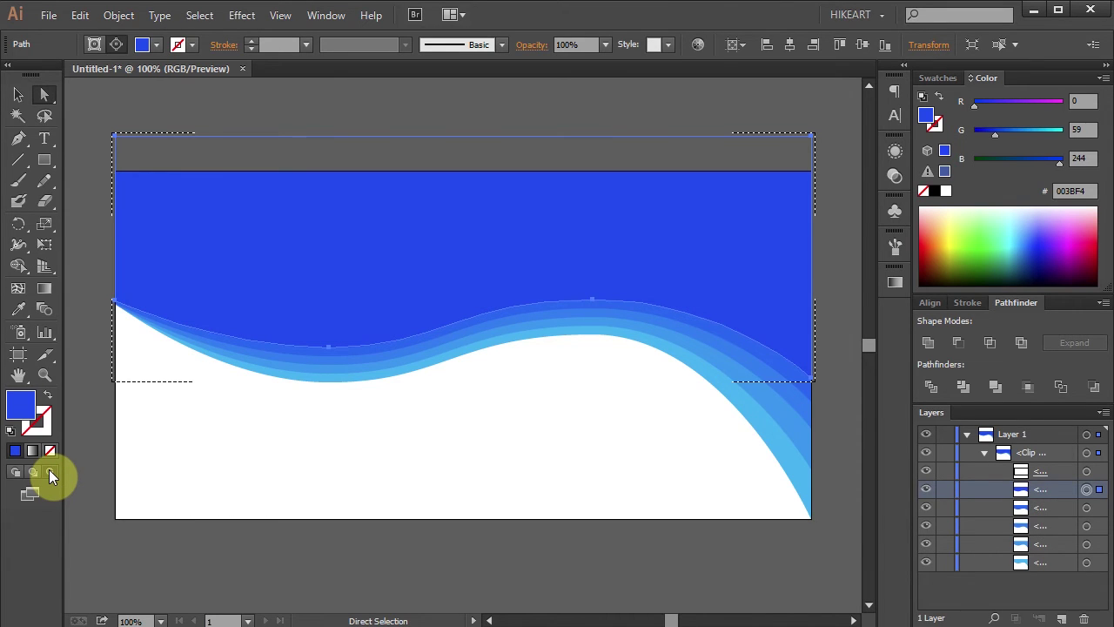
pyautogui.click(50, 17)
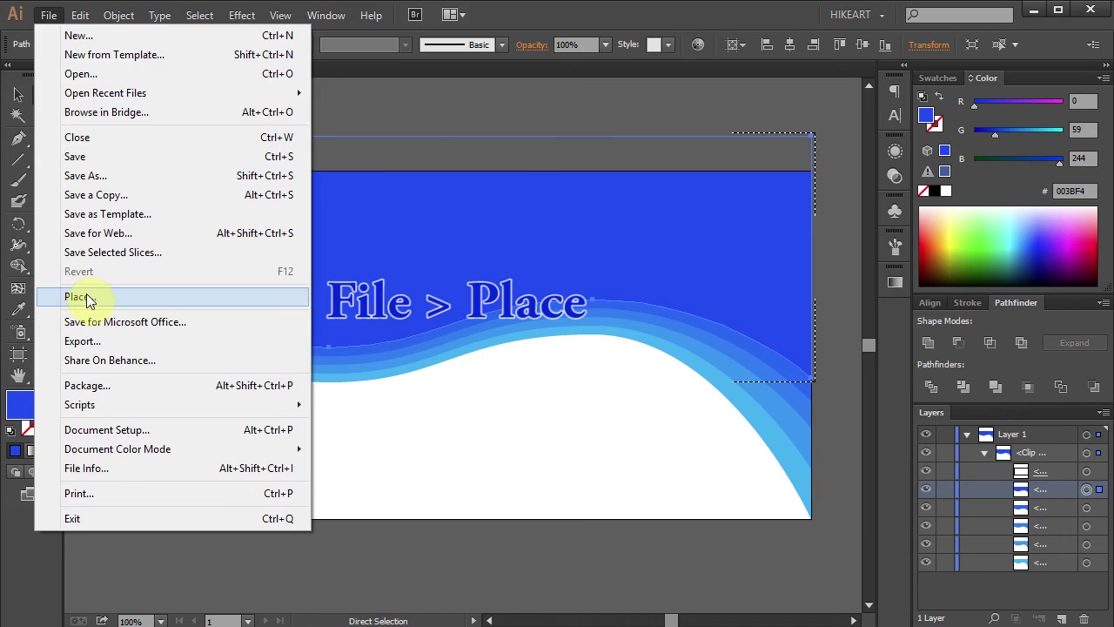
pyautogui.click(94, 298)
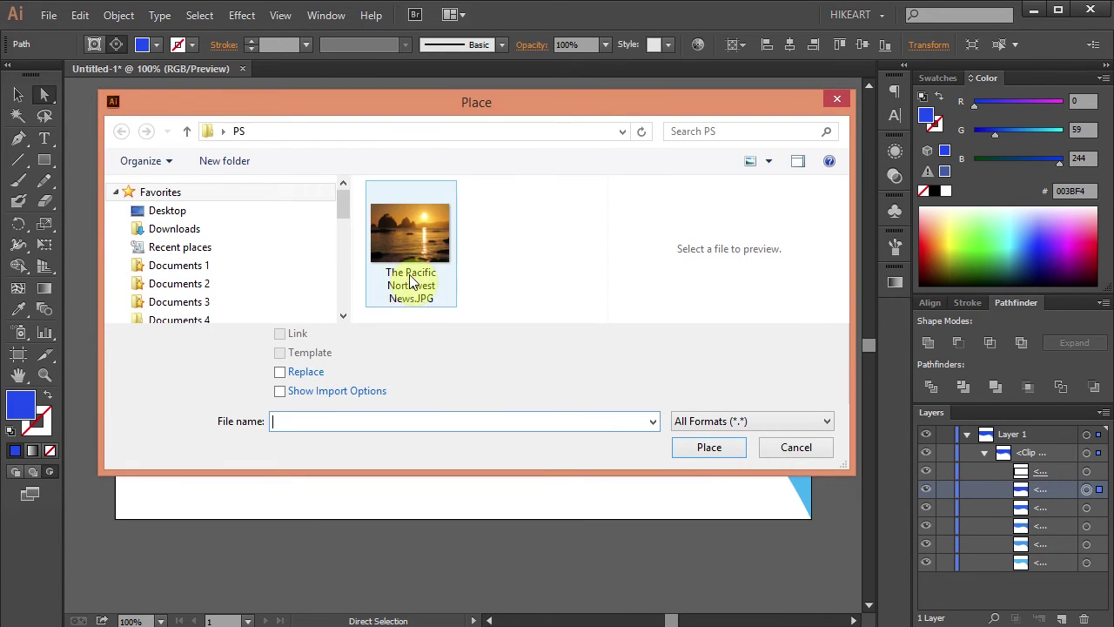
pyautogui.click(434, 233)
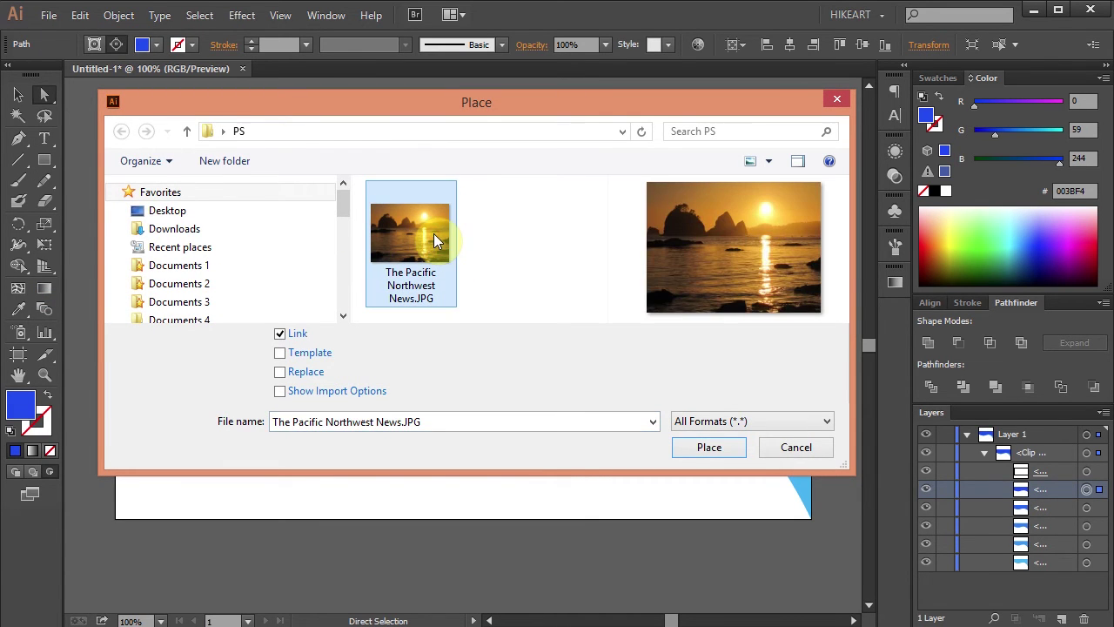
pyautogui.click(721, 454)
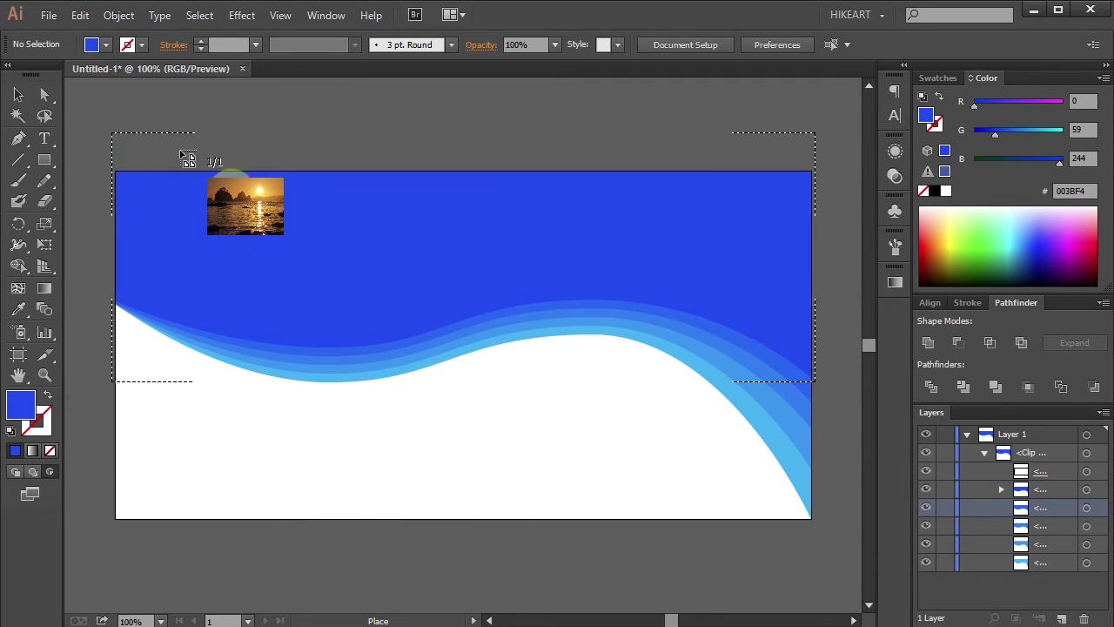
pyautogui.moveTo(180, 149); pyautogui.dragTo(520, 454)
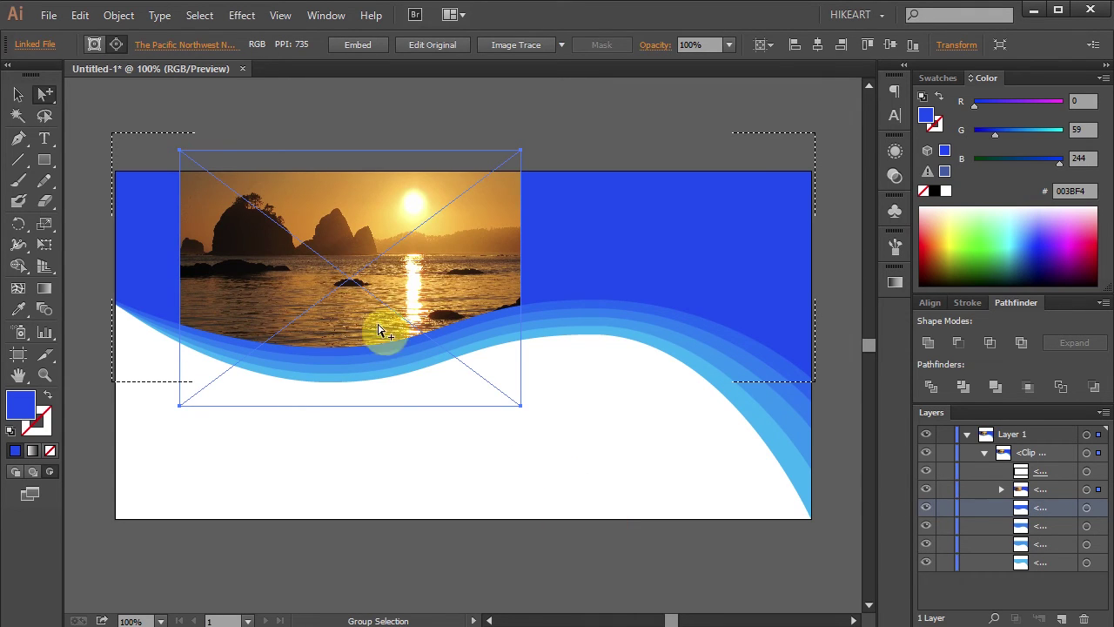
# Step: Enlarge the photo to fill the wave from the artboard's left edge to past its middle, and return to Draw Normal mode
pyautogui.click(18, 94)
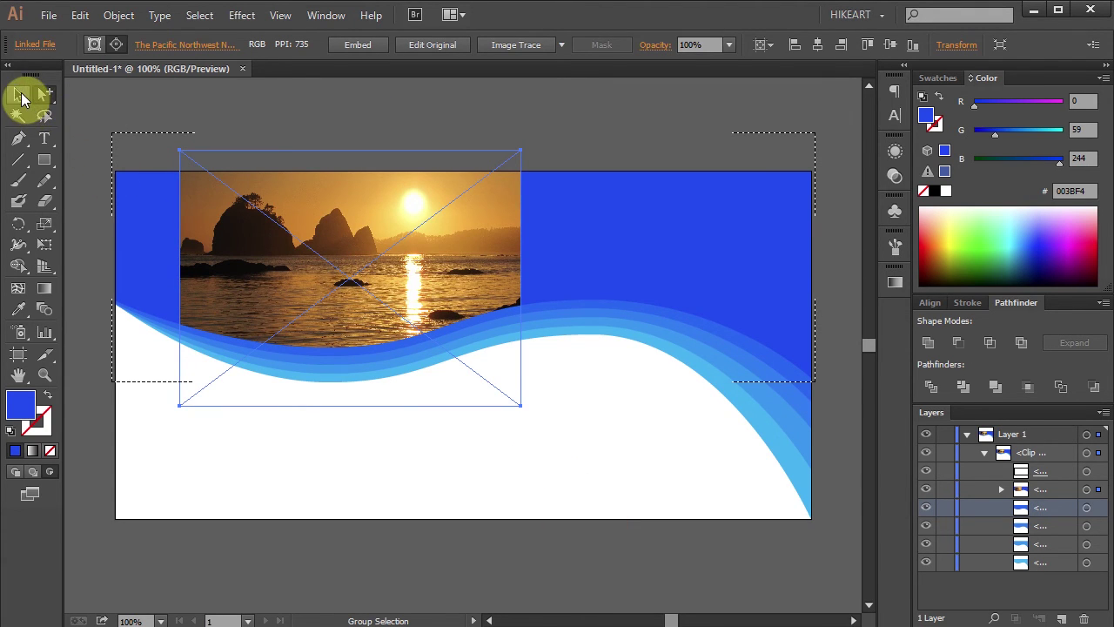
pyautogui.moveTo(184, 151); pyautogui.dragTo(116, 150)
pyautogui.hotkey('ctrl', '0')
pyautogui.moveTo(517, 126); pyautogui.dragTo(551, 99)
pyautogui.click(642, 548)
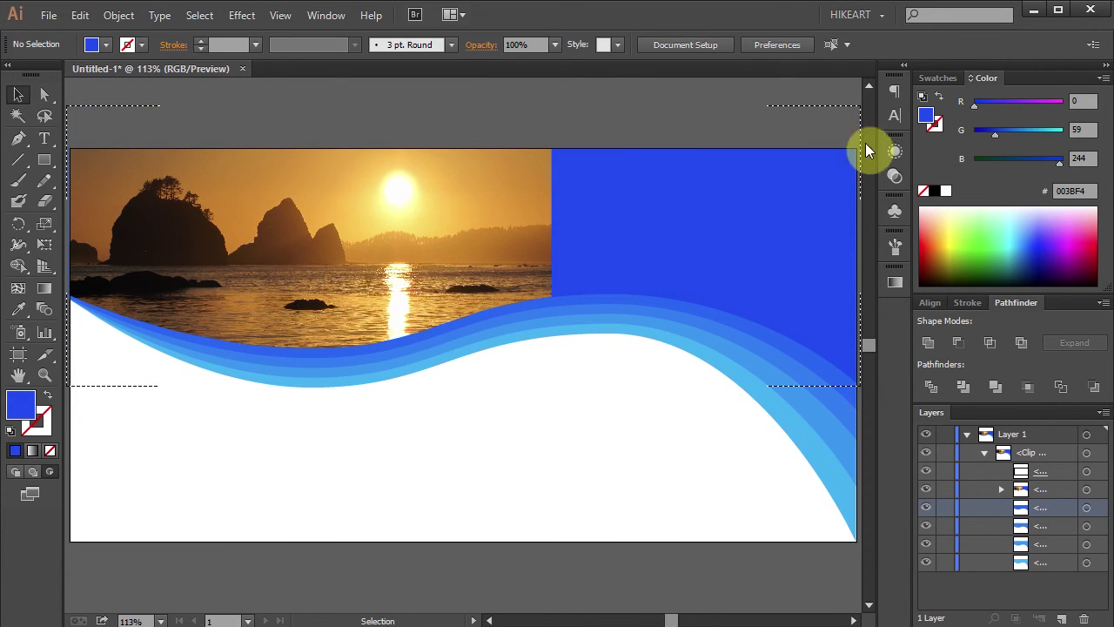
pyautogui.click(15, 472)
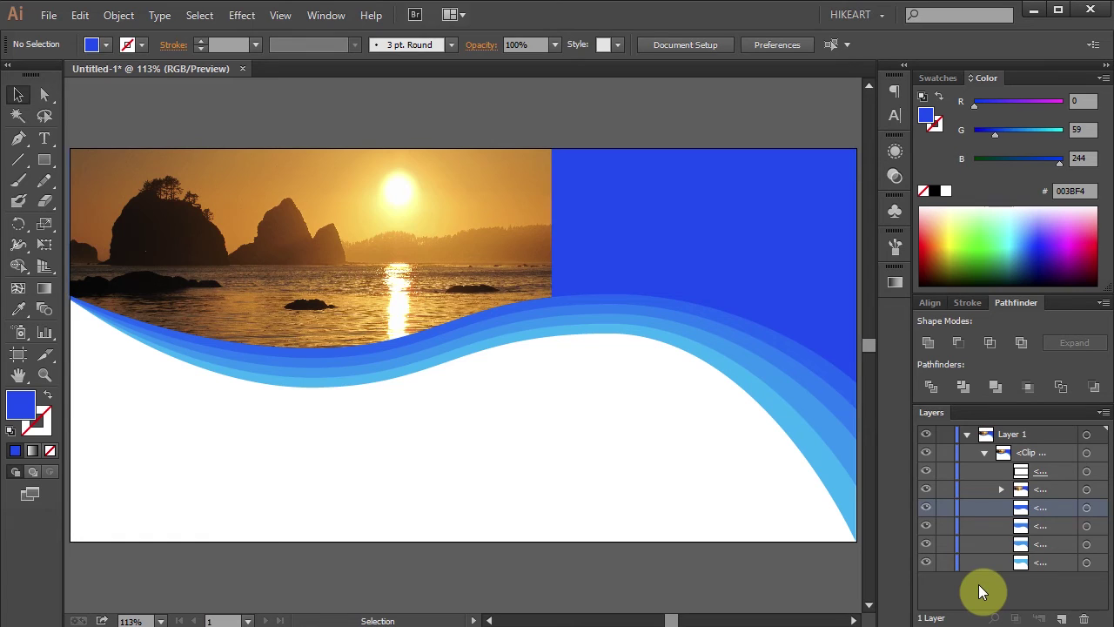
# Step: Recolor the lightest wave, 00B0F4, to the pale yellow FADB6A sampled beside the photo's sun
pyautogui.click(1068, 561)
pyautogui.click(1087, 562)
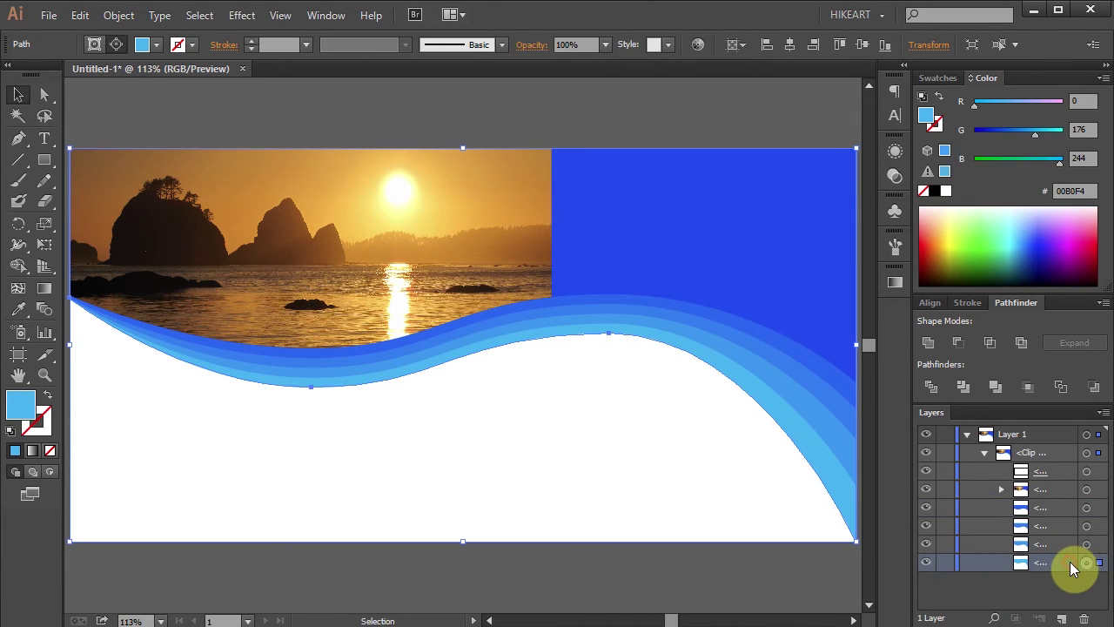
pyautogui.press('i')
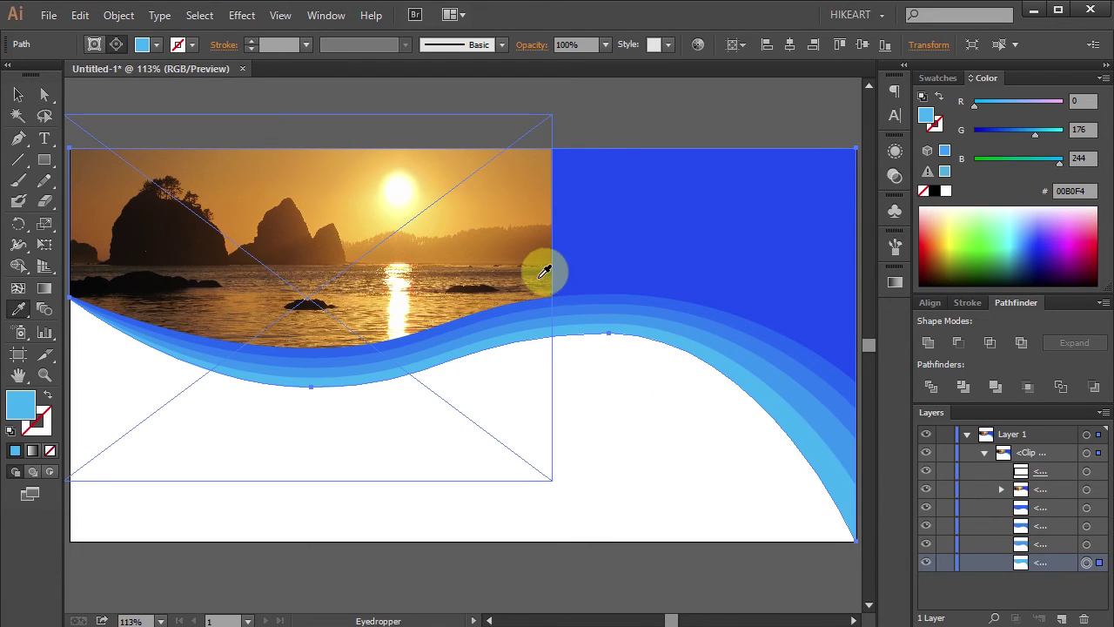
pyautogui.click(430, 195)
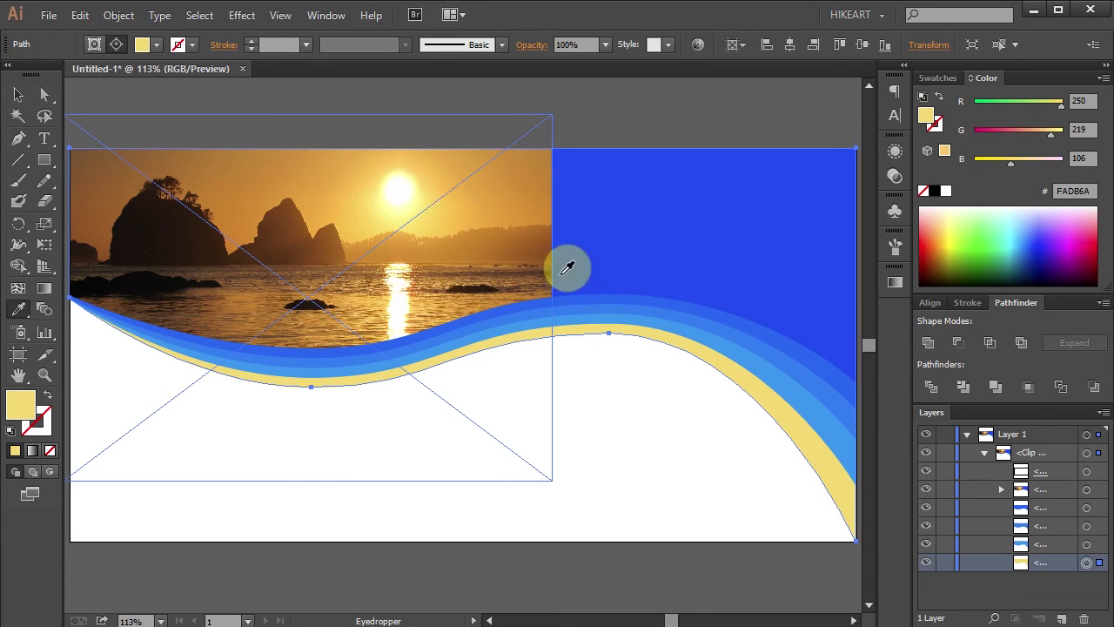
# Step: Recolor the 0092F4 wave with a light orange sampled from the photo's sky near the sun
pyautogui.click(1056, 546)
pyautogui.click(1085, 545)
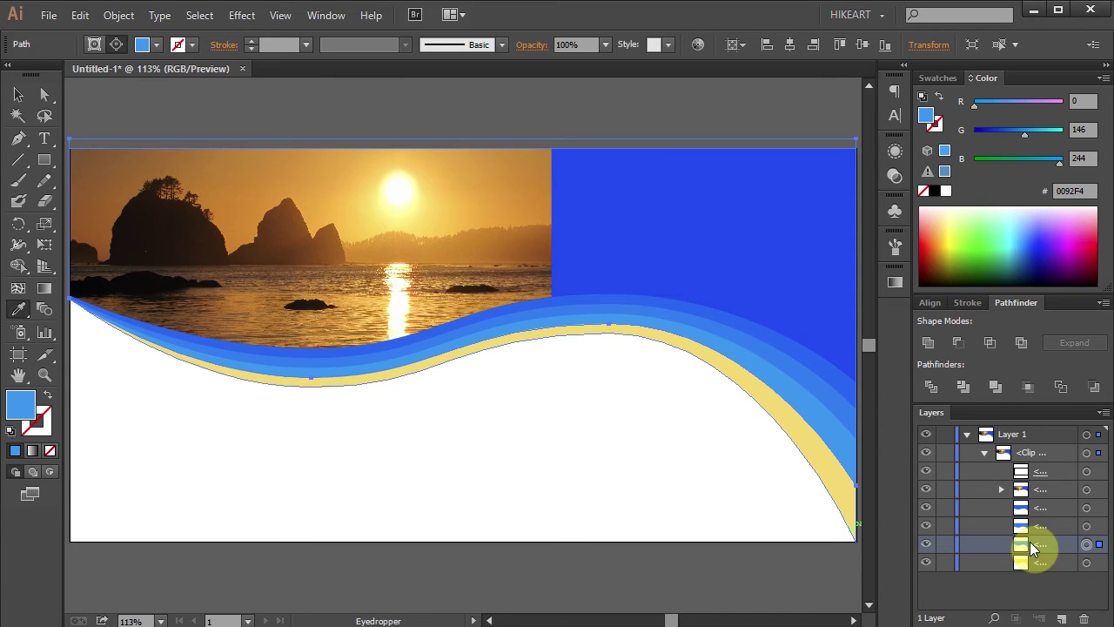
pyautogui.click(454, 192)
# Step: Recolor the 0077F4 wave with a darker orange and the 005BF4 wave with brown 915426, both sampled near the photo's right edge
pyautogui.click(1089, 528)
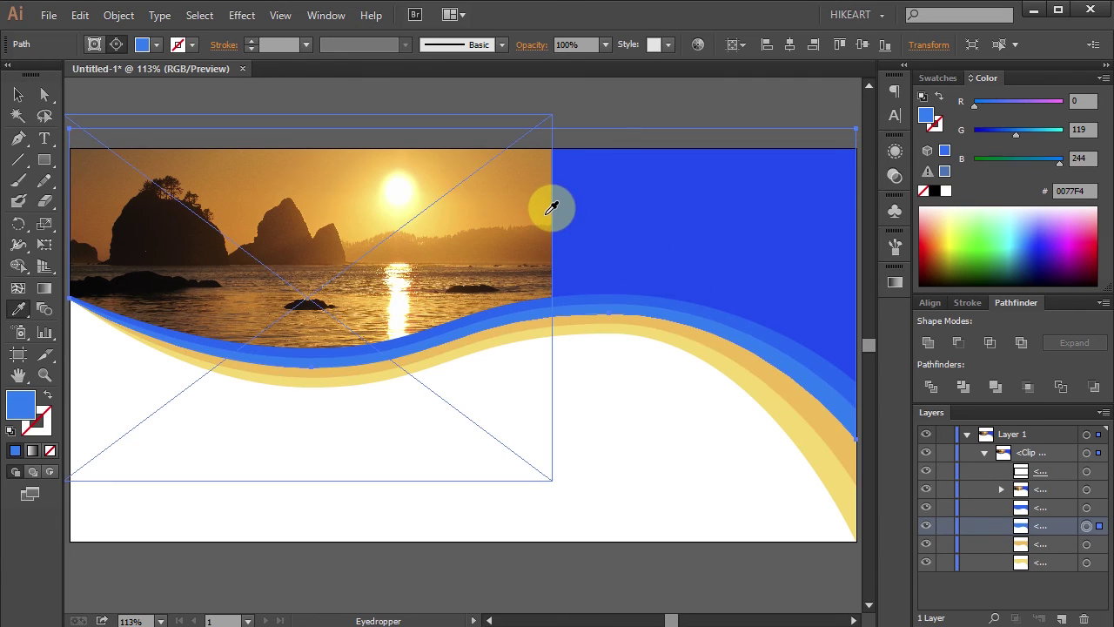
pyautogui.click(549, 211)
pyautogui.click(1087, 507)
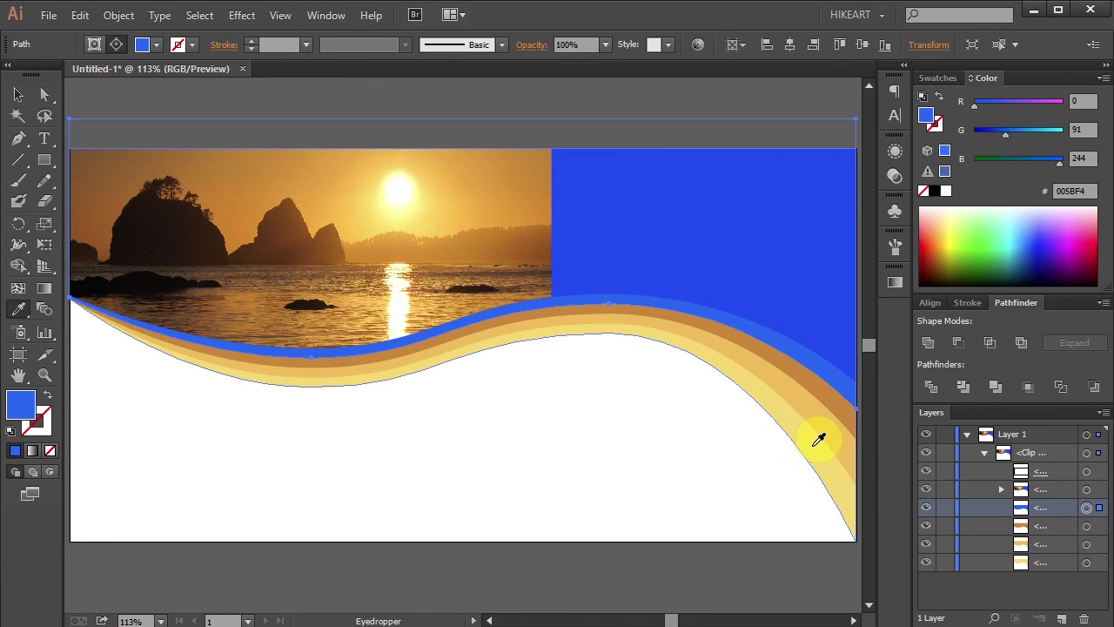
pyautogui.click(552, 256)
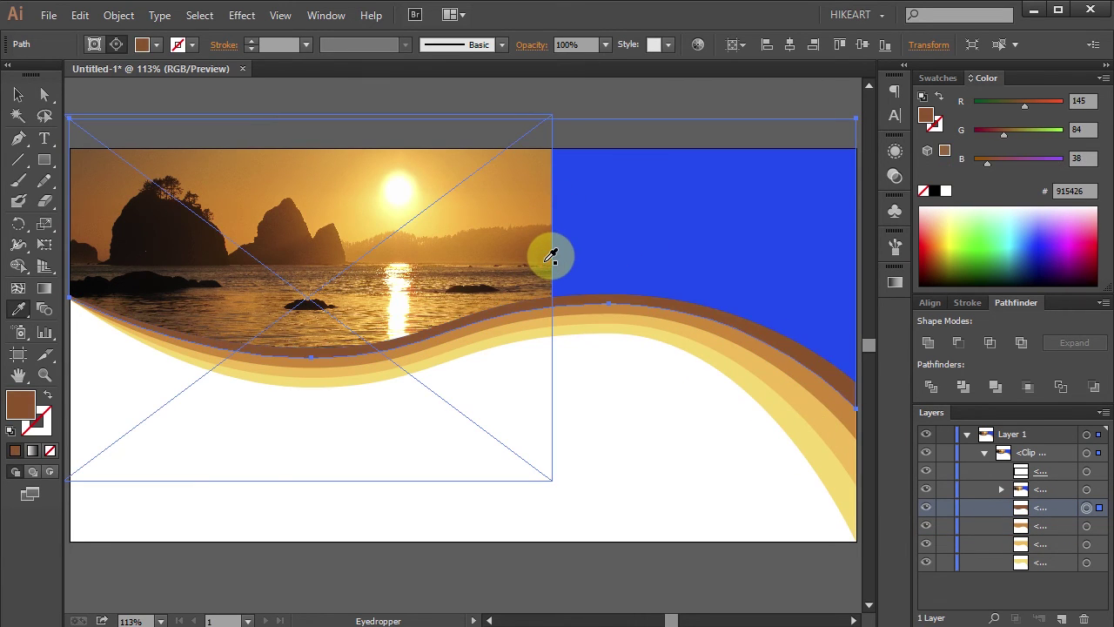
# Step: Recolor the 003BF4 wave holding the photo to tan CB8935, sampled from the sky near the photo's right edge
pyautogui.click(1086, 489)
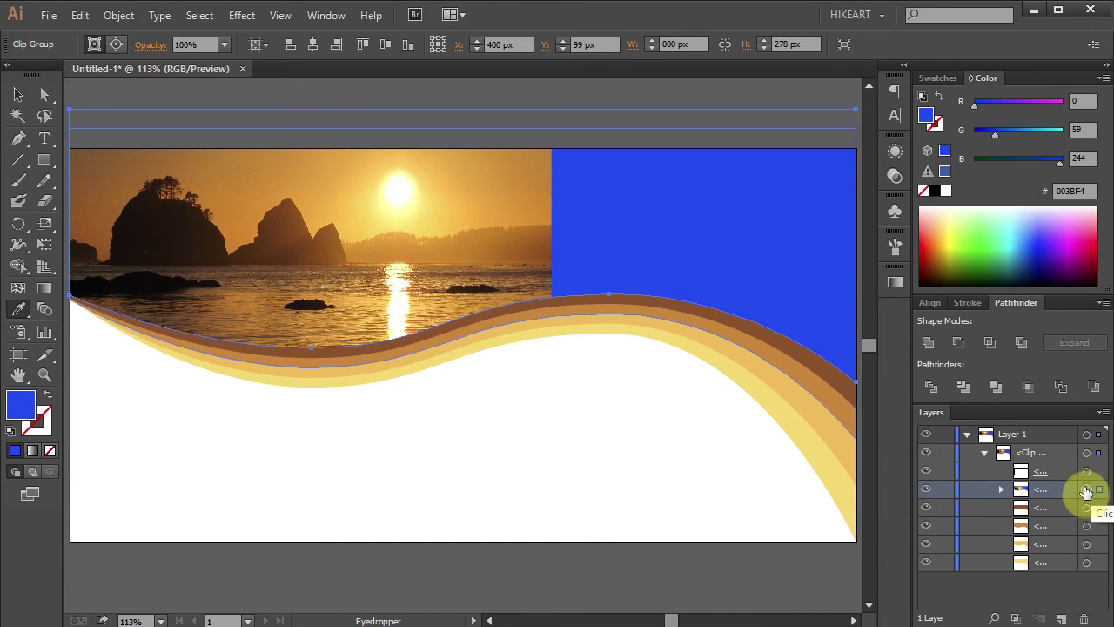
pyautogui.click(841, 391)
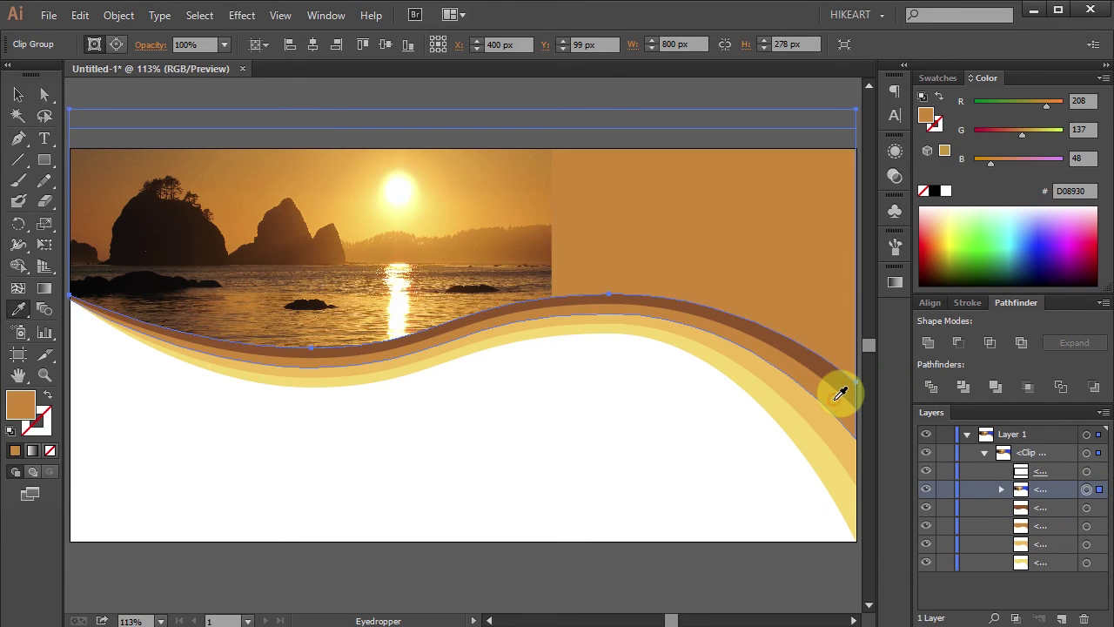
pyautogui.click(542, 182)
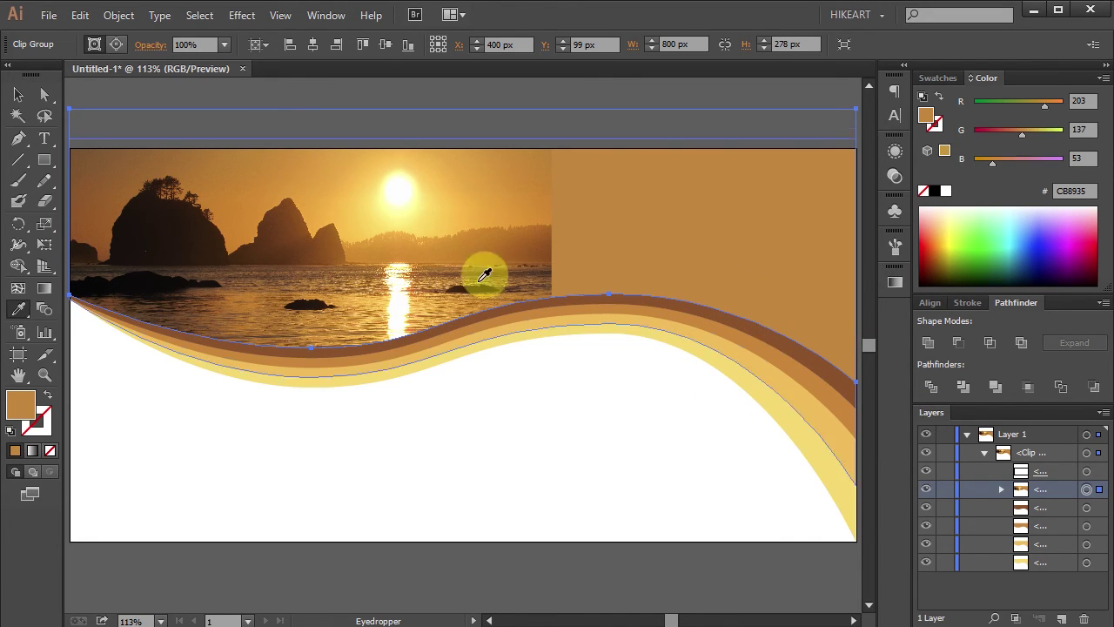
# Step: Draw a narrow vertical rectangle over the photo's right edge down to the brown wave and fill it with that wave's brown, 915426
pyautogui.click(45, 161)
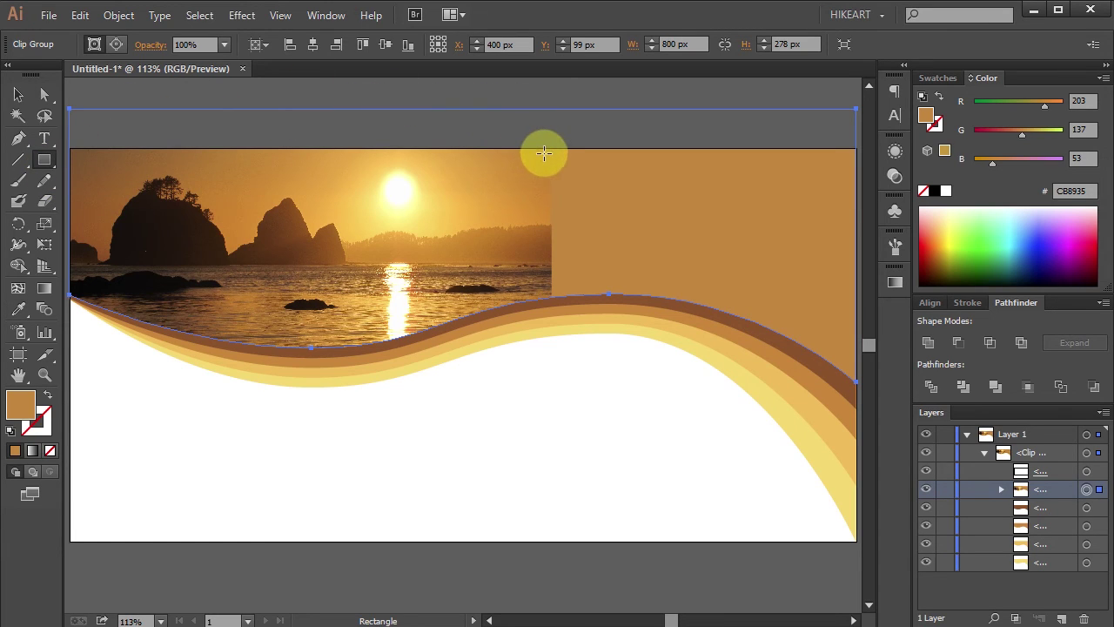
pyautogui.moveTo(546, 150); pyautogui.dragTo(555, 303)
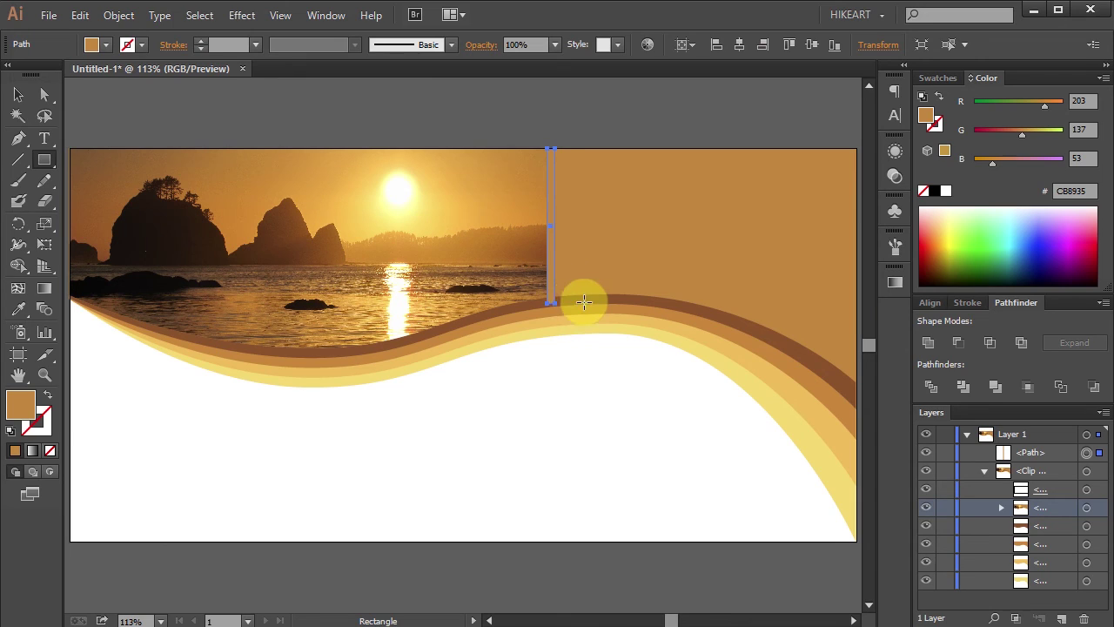
pyautogui.press('i')
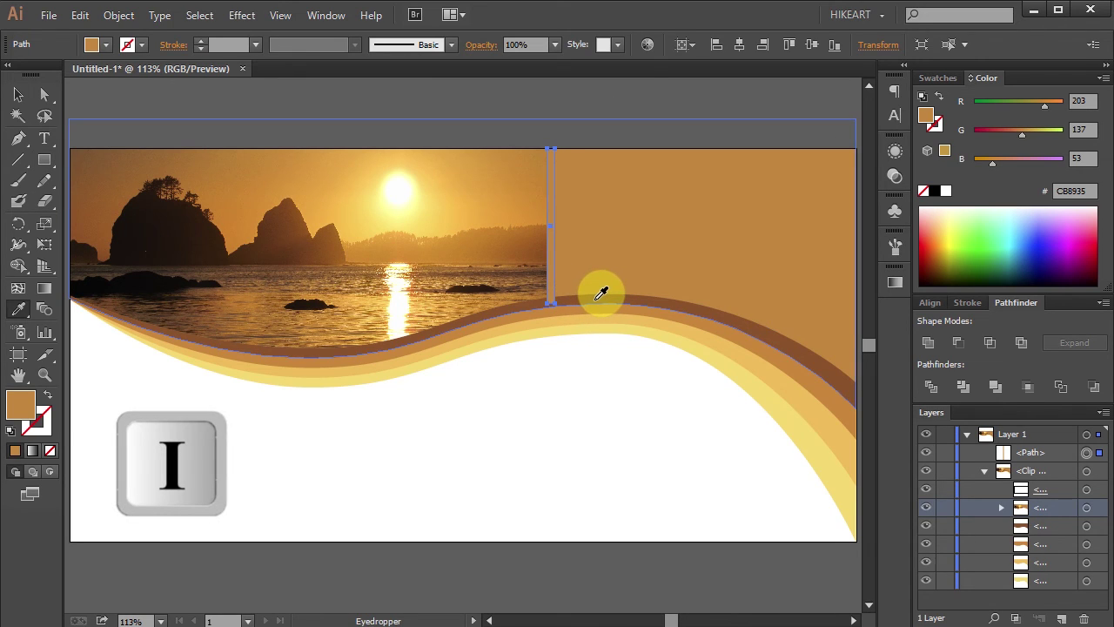
pyautogui.click(598, 301)
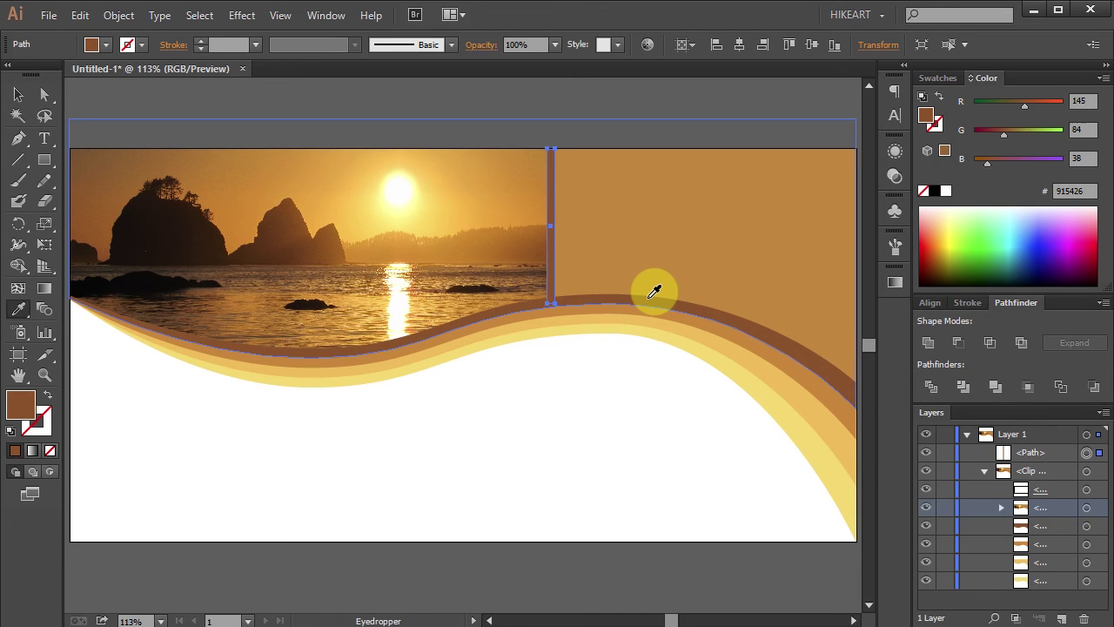
# Step: Add a new layer and start point text on the tan area beside the photo in Dutch 801 Extra Bold BT
pyautogui.click(1062, 618)
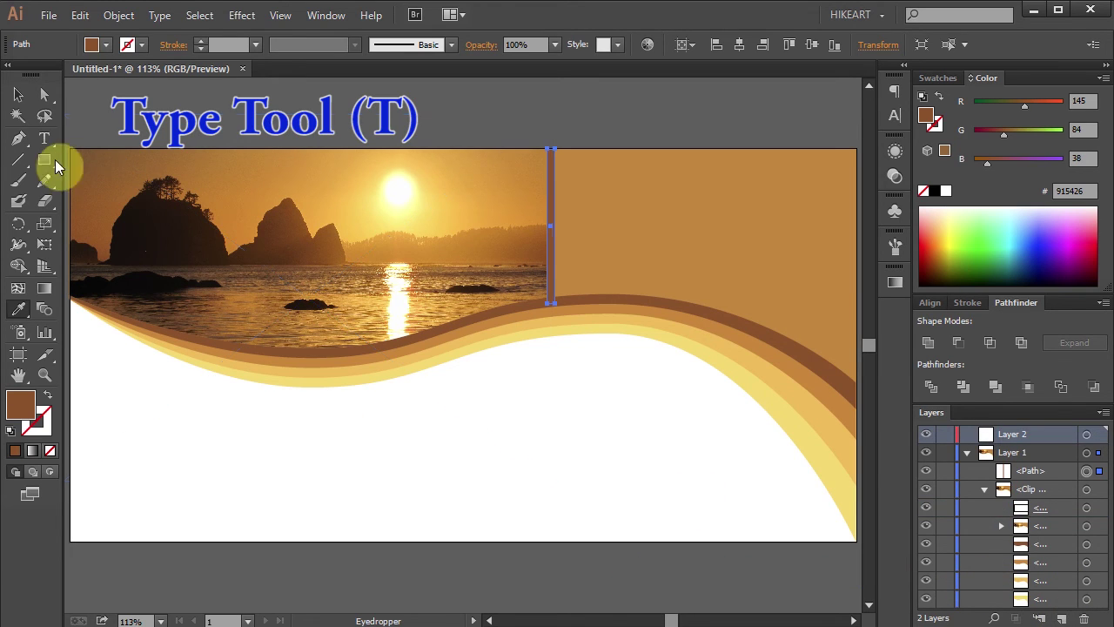
pyautogui.click(44, 139)
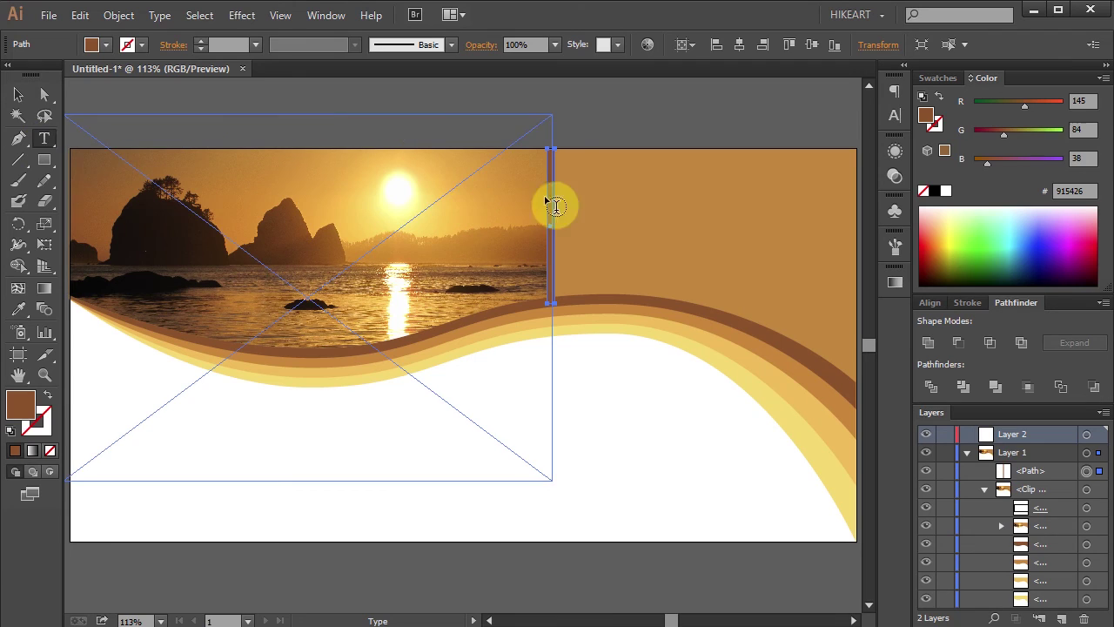
pyautogui.click(593, 192)
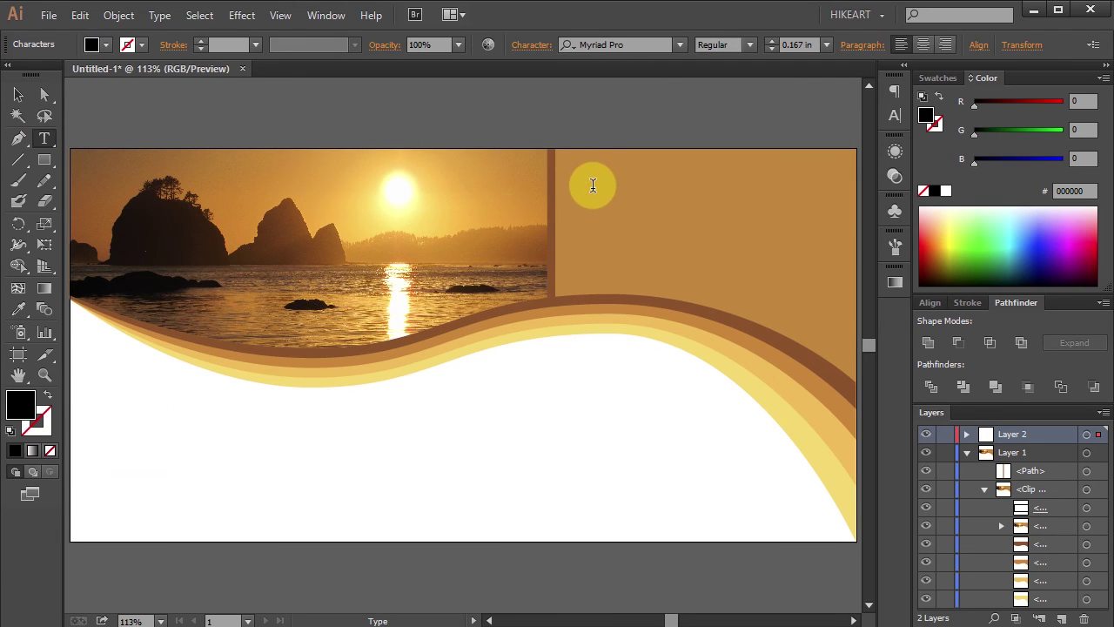
pyautogui.click(637, 45)
pyautogui.write('Dutch')
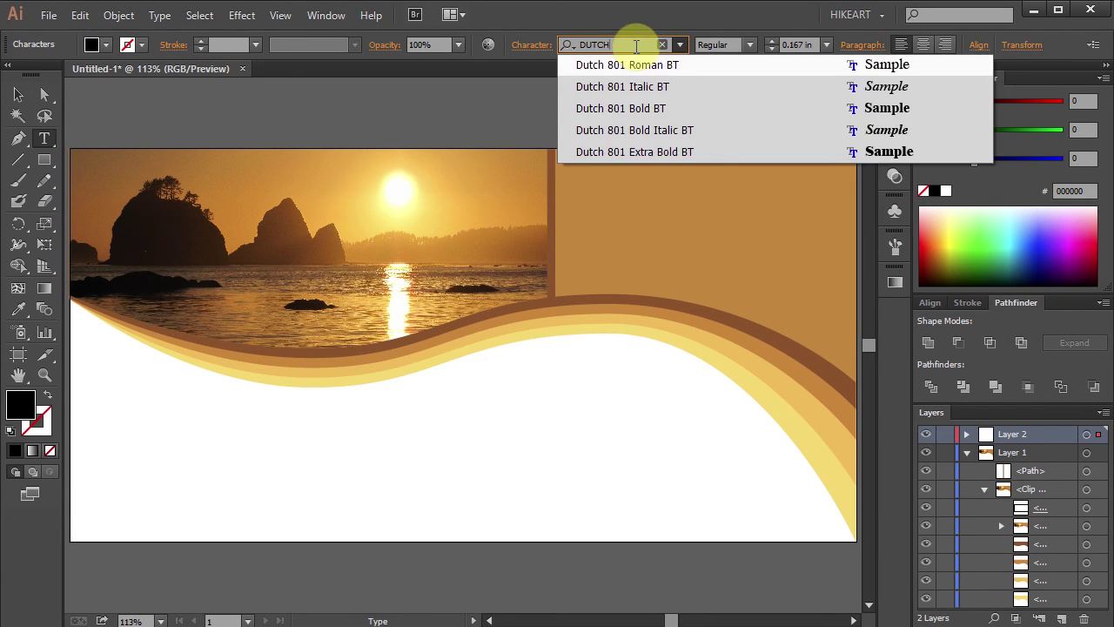
pyautogui.click(705, 151)
# Step: Enter the title "The Pacific Northwest News" on three lines, with Northwest and News each on their own line
pyautogui.click(773, 42)
pyautogui.write('The Pacific')
pyautogui.press('Return')
pyautogui.write('Northwest')
pyautogui.press('Return')
pyautogui.write('News')
# Step: Right-align the title, position it on the tan area and enlarge its text to 0.675 in
pyautogui.hotkey('ctrl', 'a')
pyautogui.click(946, 48)
pyautogui.press('Escape')
pyautogui.moveTo(579, 186); pyautogui.dragTo(829, 184)
pyautogui.hotkey('ctrl', 'shift', '.')
pyautogui.hotkey('ctrl', 'shift', '.')
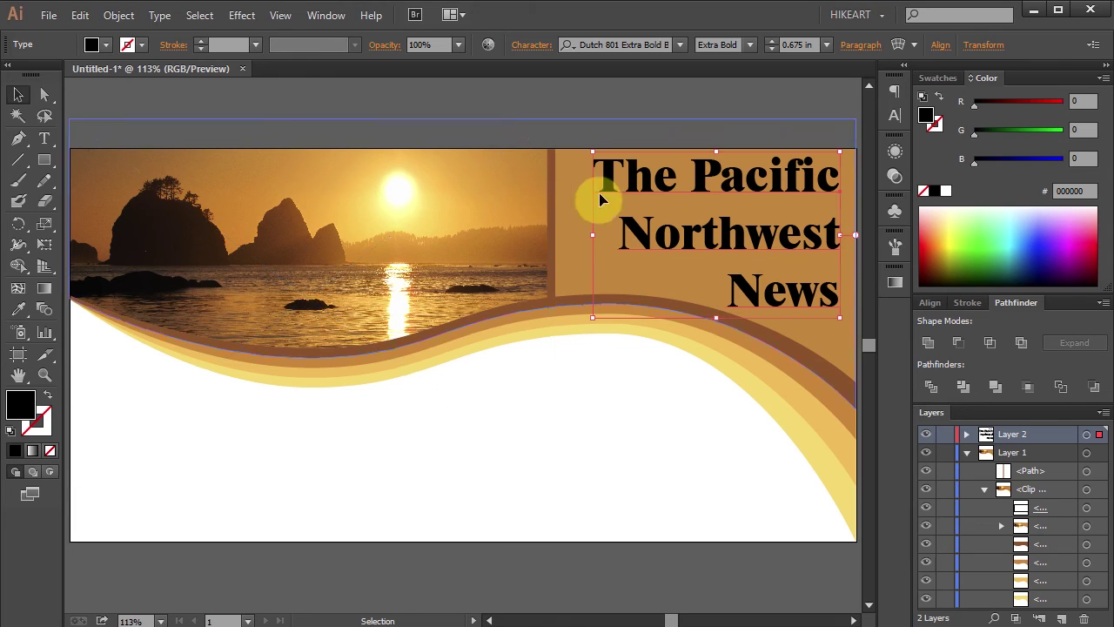
# Step: Shift the title slightly up and left and color it 915426, sampled from the brown wave
pyautogui.press('i')
pyautogui.click(448, 204)
pyautogui.press('v')
pyautogui.moveTo(792, 187); pyautogui.dragTo(787, 182)
pyautogui.press('i')
pyautogui.click(763, 323)
# Step: Apply a Stylize Drop Shadow effect to the title text
pyautogui.click(242, 15)
pyautogui.moveTo(264, 212)
pyautogui.click(132, 214)
pyautogui.click(903, 215)
pyautogui.click(958, 331)
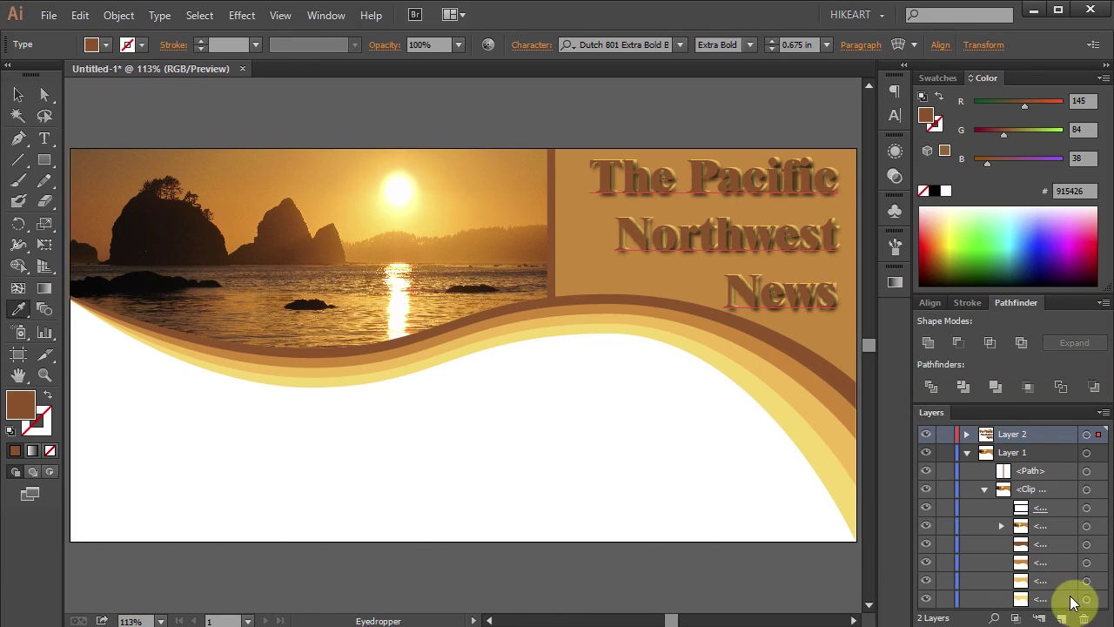
# Step: Open the Stylize Drop Shadow effect for the lowest pale yellow wave path and turn on its preview
pyautogui.click(1062, 599)
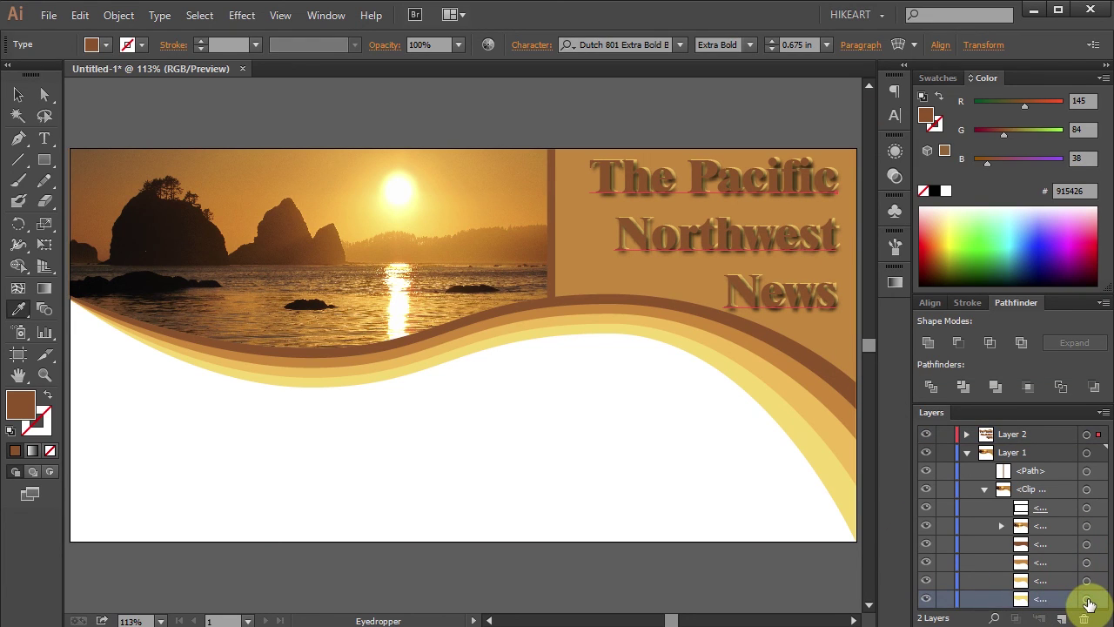
pyautogui.click(1087, 600)
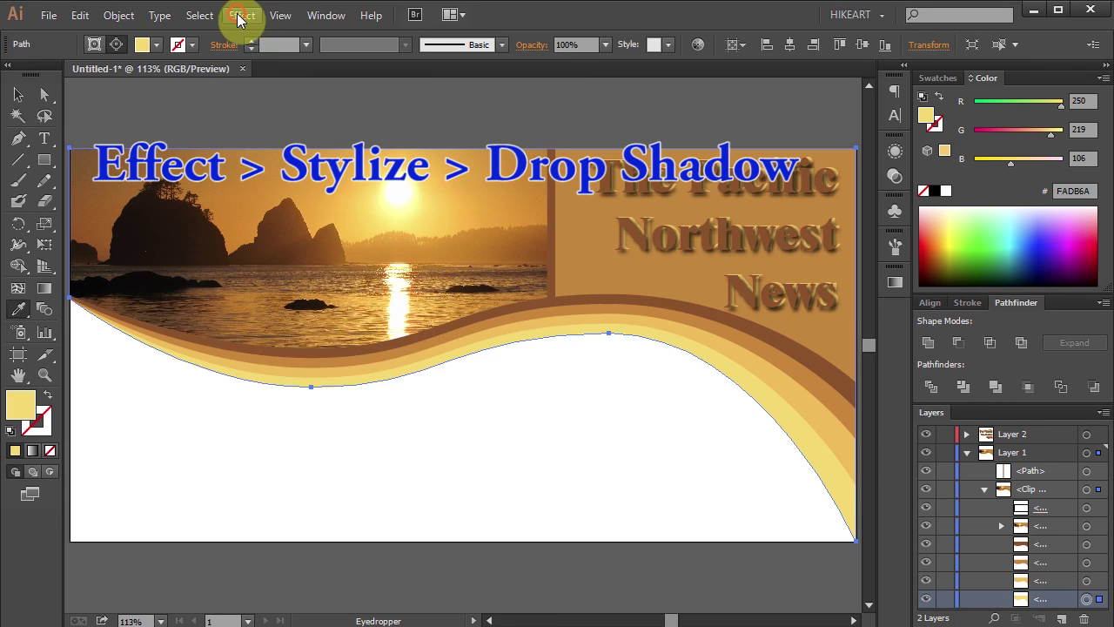
pyautogui.click(241, 15)
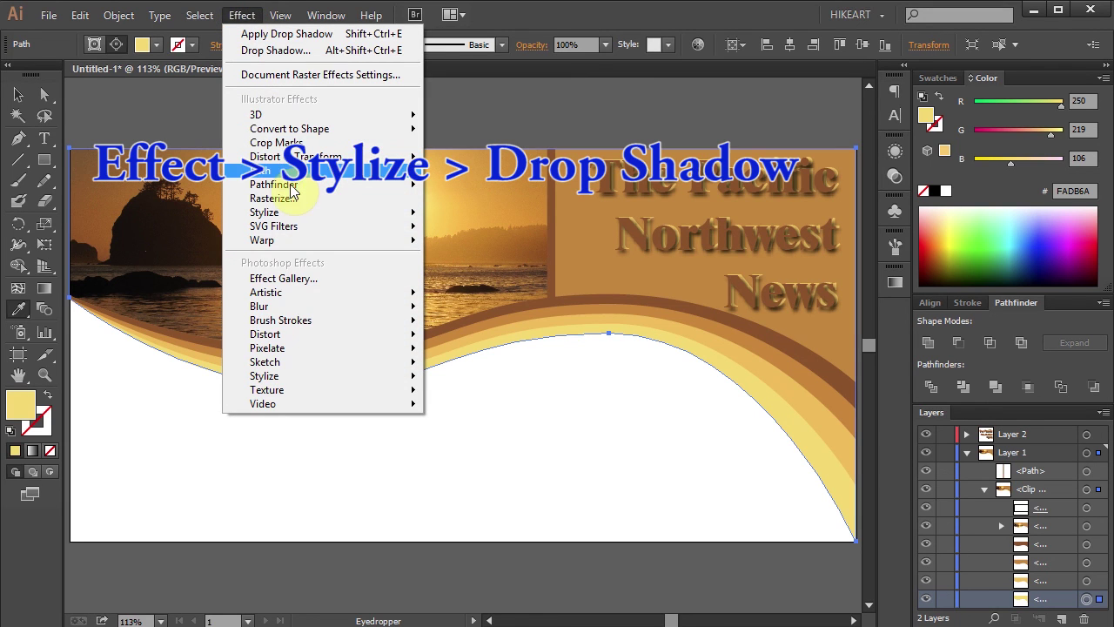
pyautogui.moveTo(282, 217)
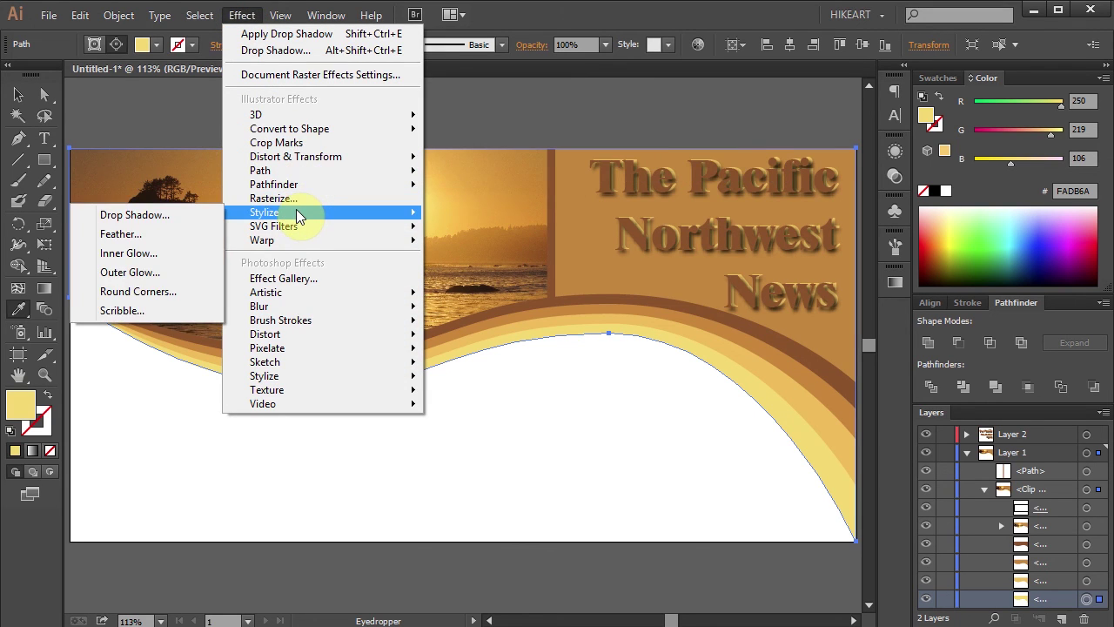
pyautogui.click(195, 216)
pyautogui.click(854, 331)
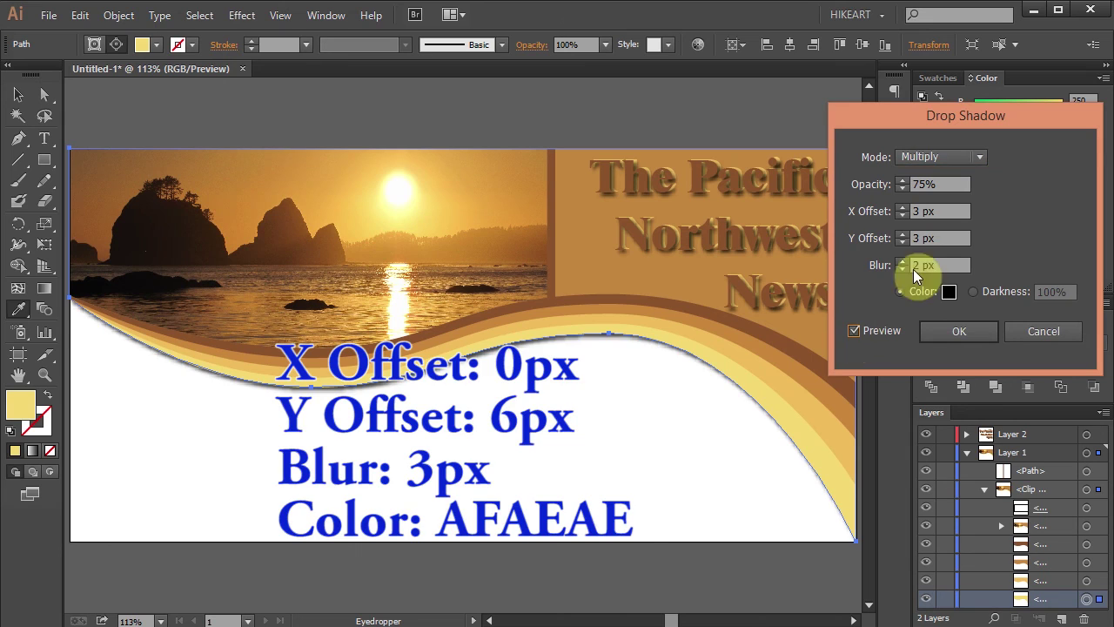
# Step: Set the wave's drop shadow to a 0 px X offset, 6 px Y offset and 3 px blur
pyautogui.click(902, 261)
pyautogui.click(902, 234)
pyautogui.click(902, 234)
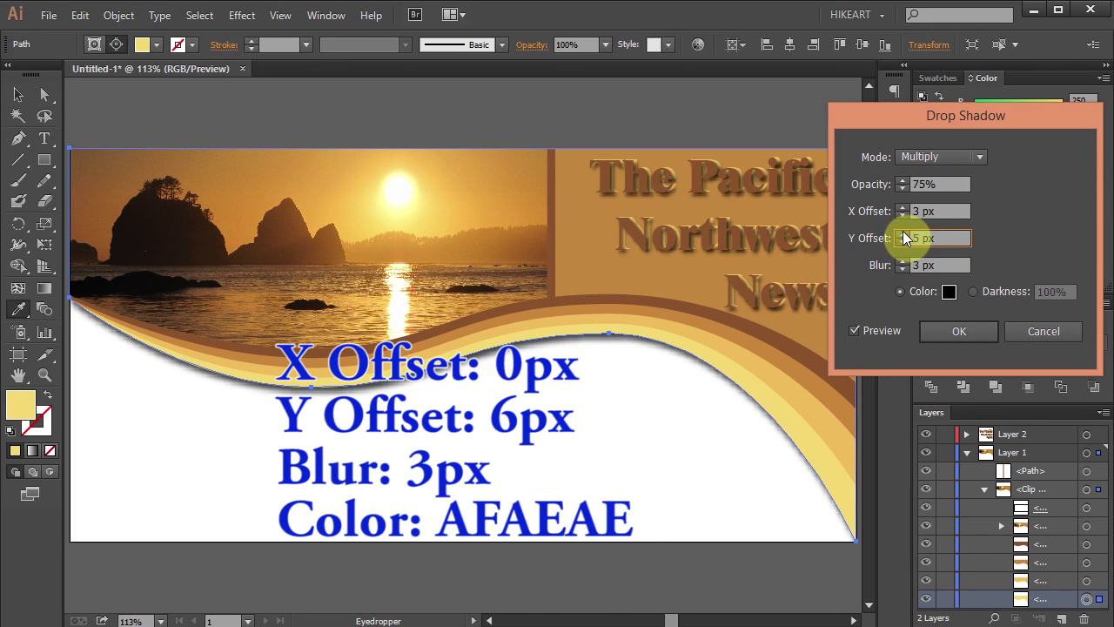
pyautogui.click(902, 215)
pyautogui.click(903, 215)
pyautogui.click(903, 214)
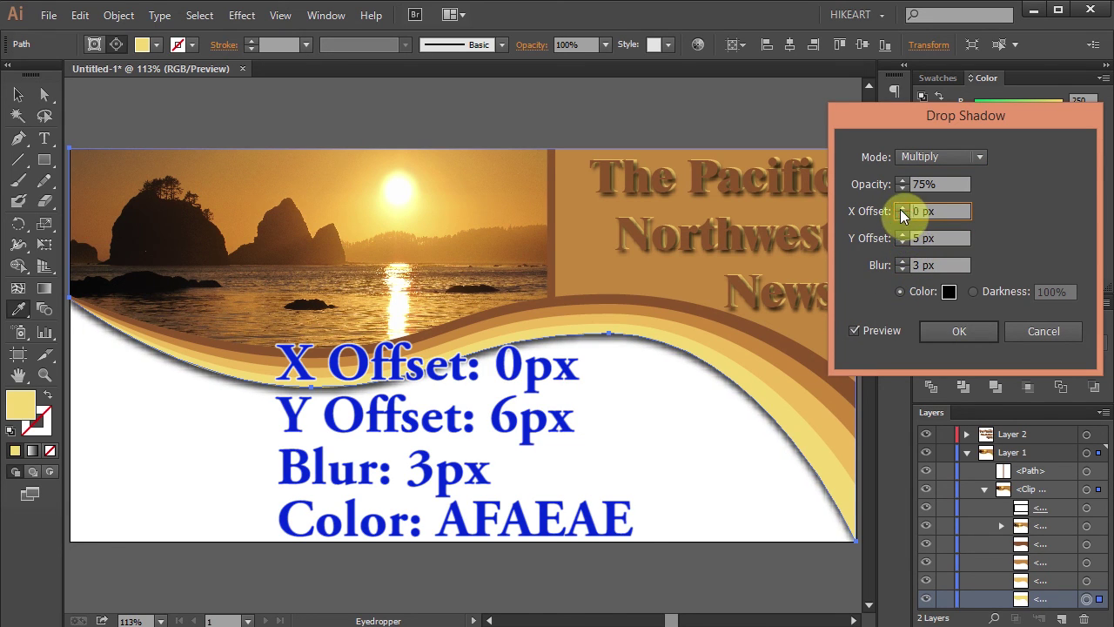
pyautogui.click(904, 233)
# Step: Color the wave's drop shadow light gray AFAEAE, apply the effect and deselect the path
pyautogui.click(949, 292)
pyautogui.click(672, 361)
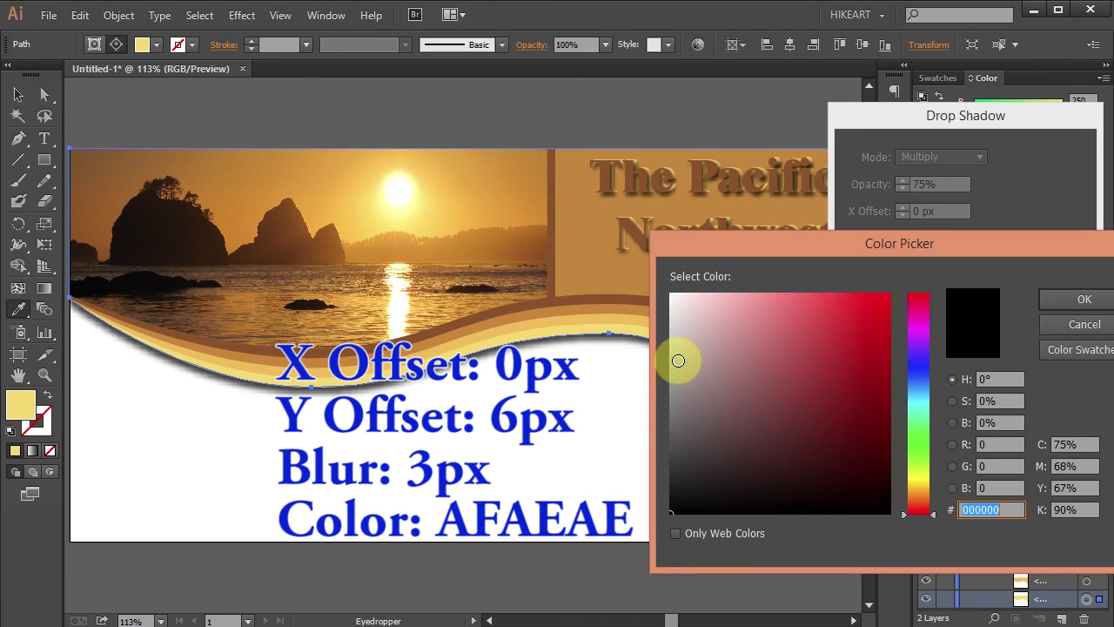
pyautogui.click(1085, 299)
pyautogui.click(978, 337)
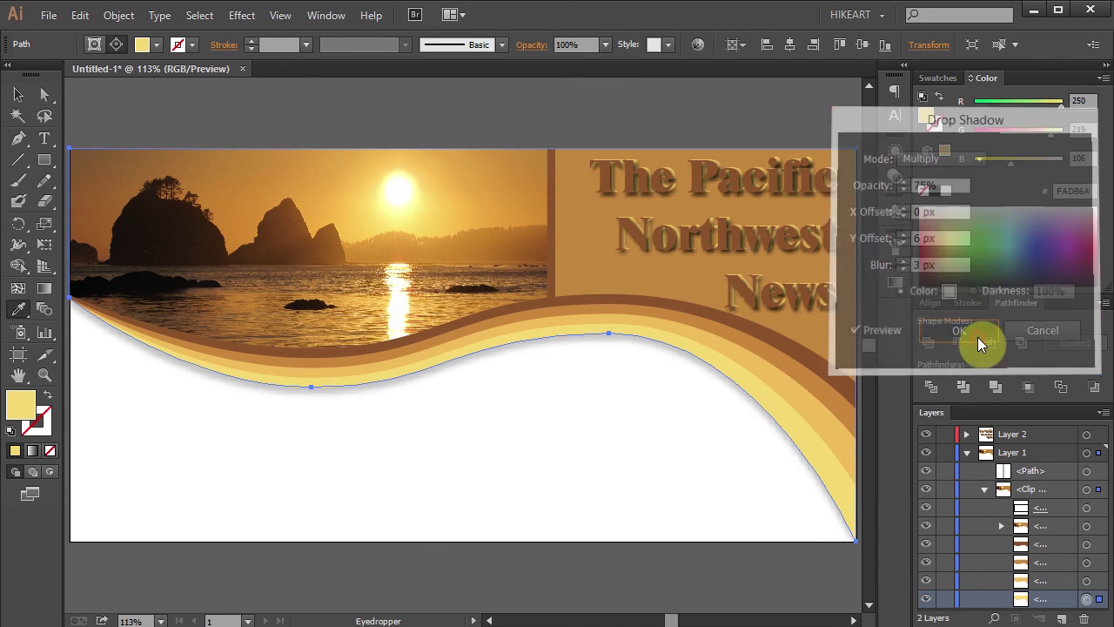
pyautogui.hotkey('ctrl', 'shift', 'a')
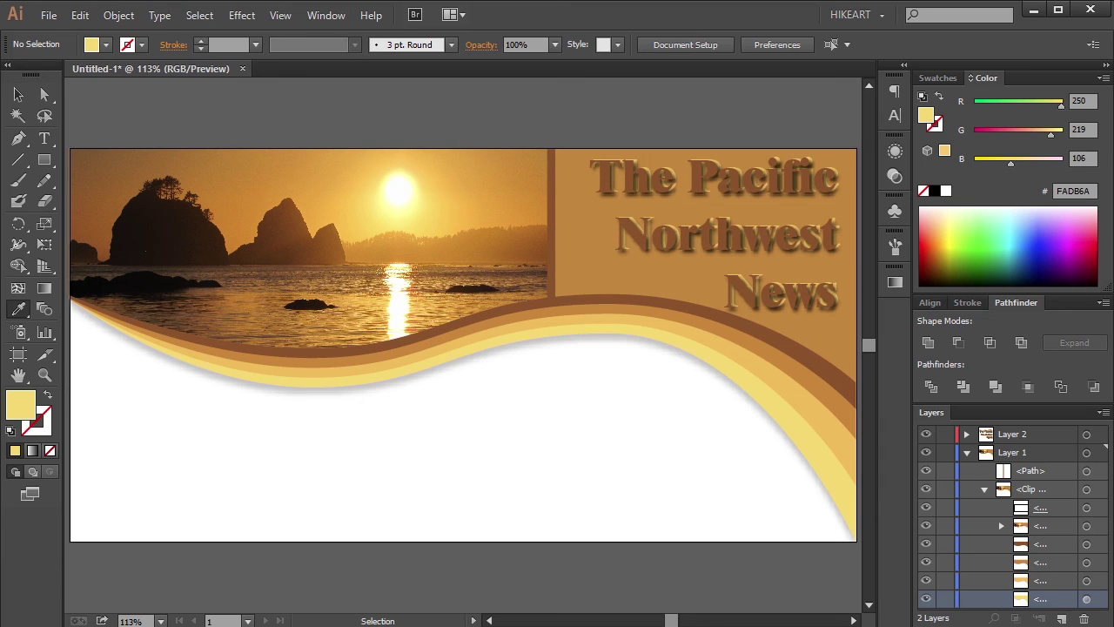